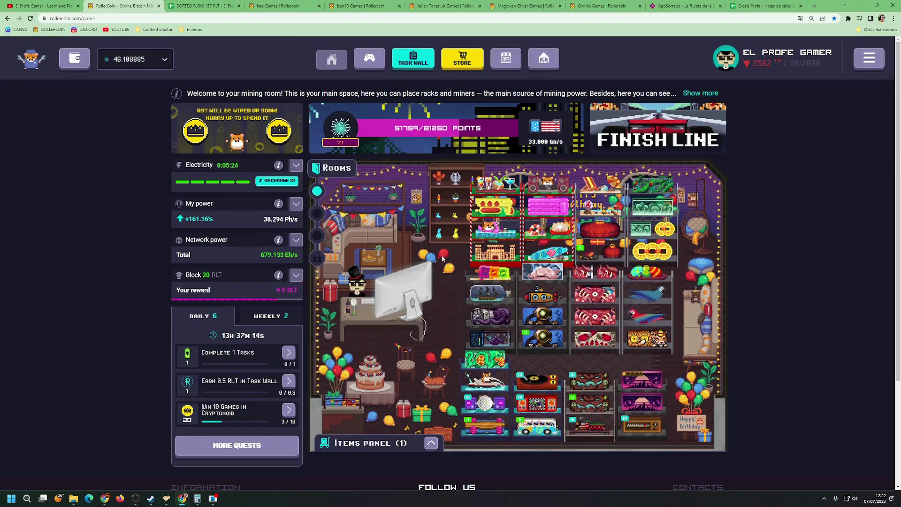
# Step: View the American Dream event's quests, multiplier and reward from its points progress banner
pyautogui.click(446, 132)
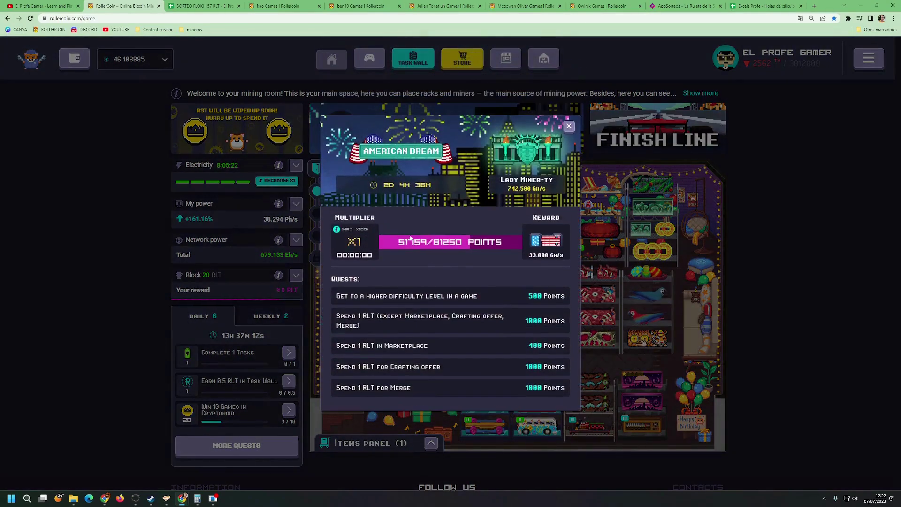
pyautogui.press('Escape')
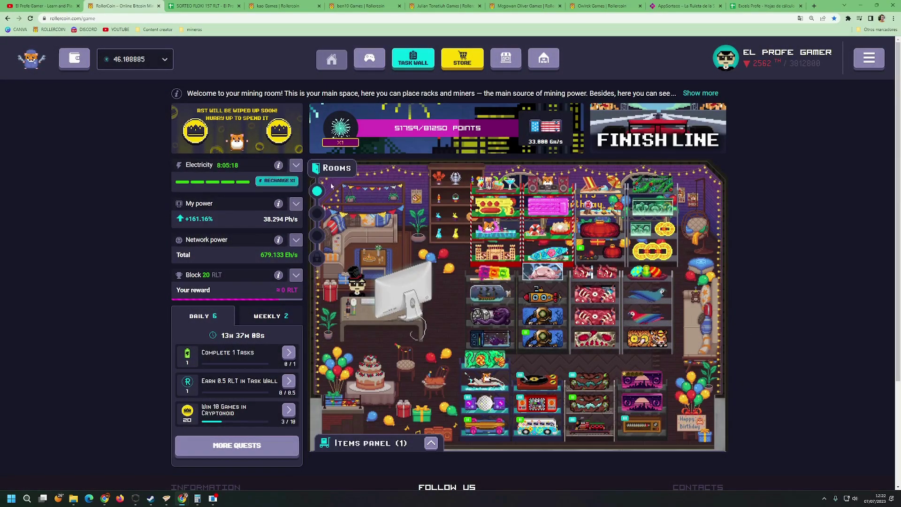
# Step: Compare the weekly and daily quest lists, focusing on the weekly "Earn 2.5 RLT in Task Wall" quest
pyautogui.click(268, 315)
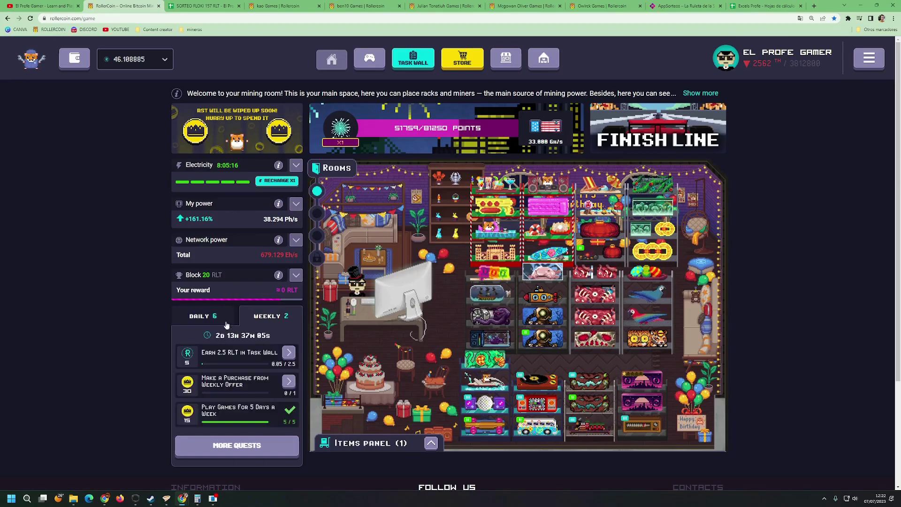
pyautogui.click(203, 316)
pyautogui.click(265, 318)
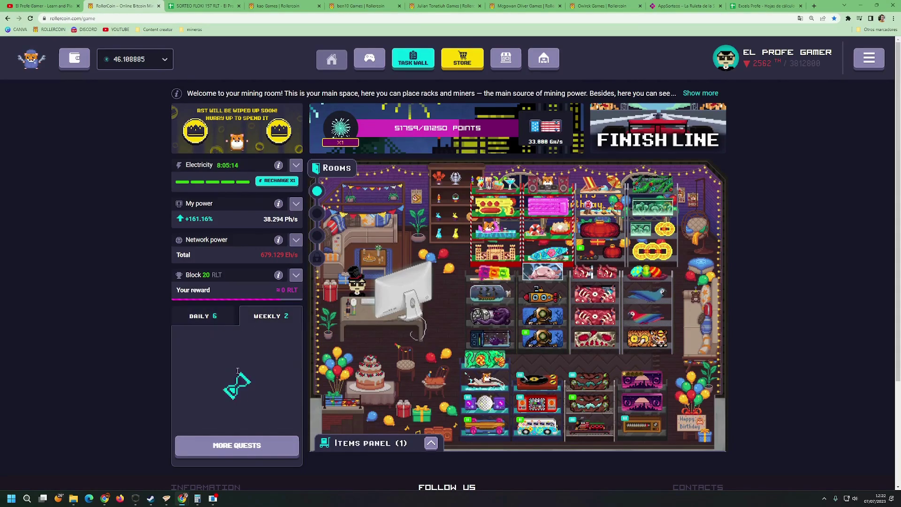
pyautogui.moveTo(208, 352); pyautogui.dragTo(278, 352)
pyautogui.click(230, 353)
pyautogui.click(170, 362)
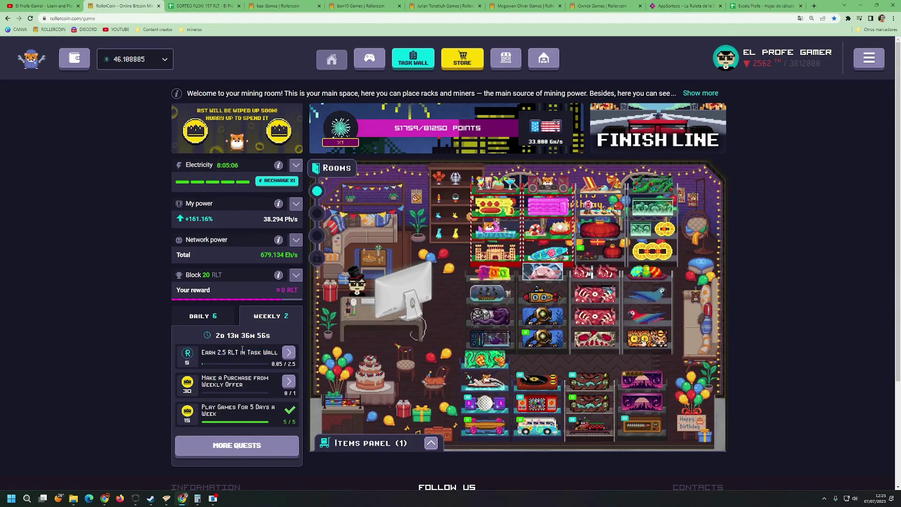
pyautogui.click(223, 318)
pyautogui.click(249, 317)
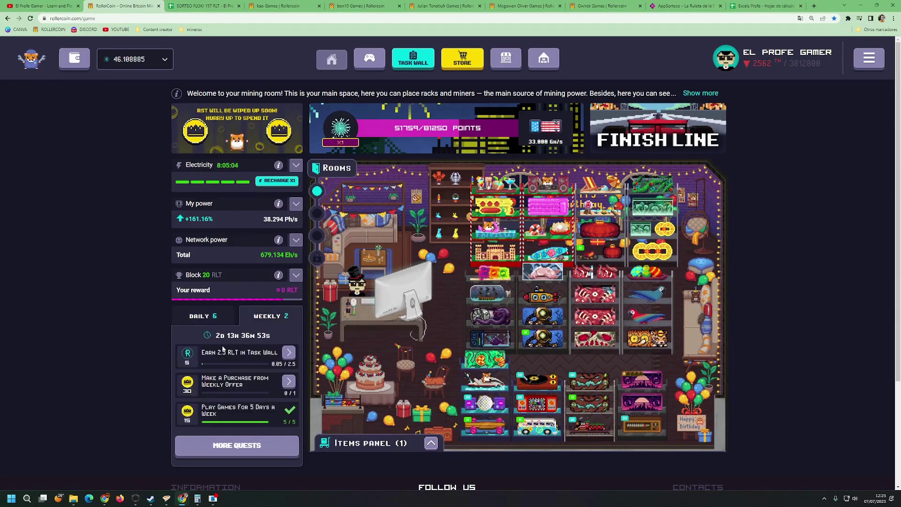
pyautogui.moveTo(202, 353); pyautogui.dragTo(281, 355)
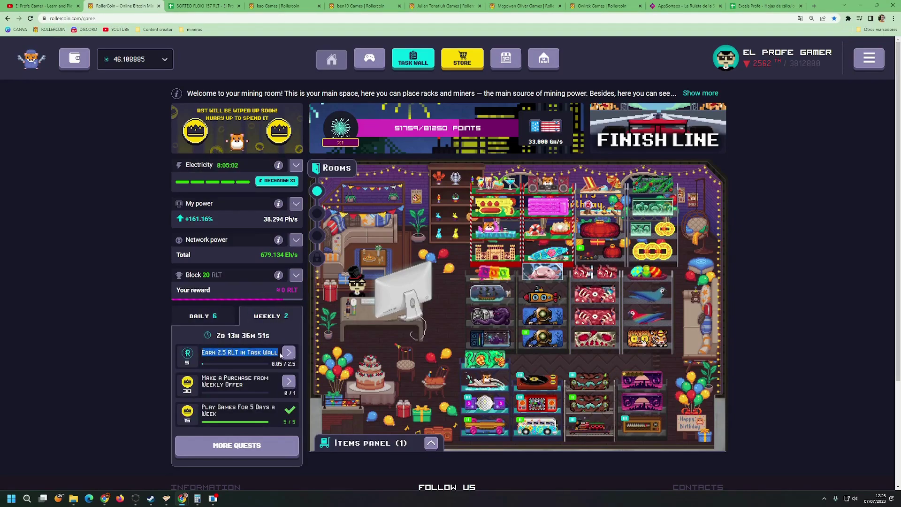
pyautogui.click(210, 317)
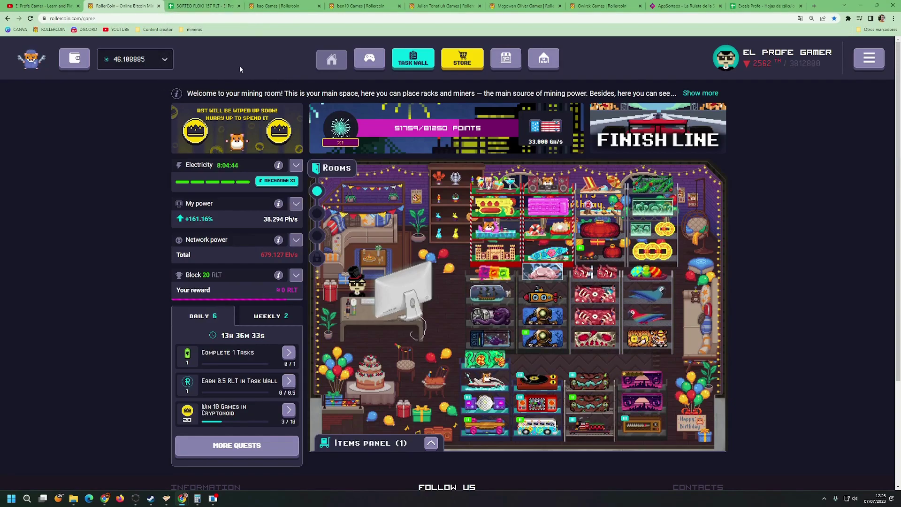
# Step: Switch to the "SORTEO FLOKI 157 RLT" spreadsheet and examine the participant list in B2:B6
pyautogui.click(196, 7)
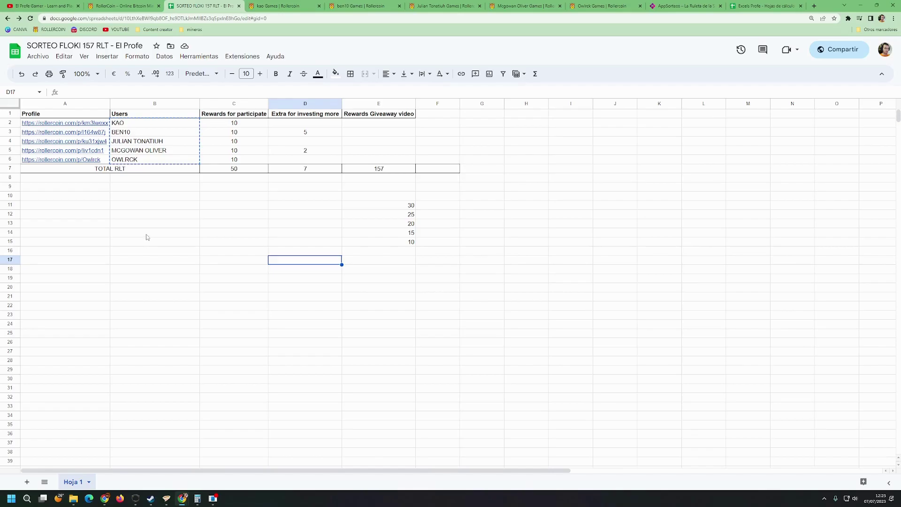
pyautogui.moveTo(147, 125); pyautogui.dragTo(144, 167)
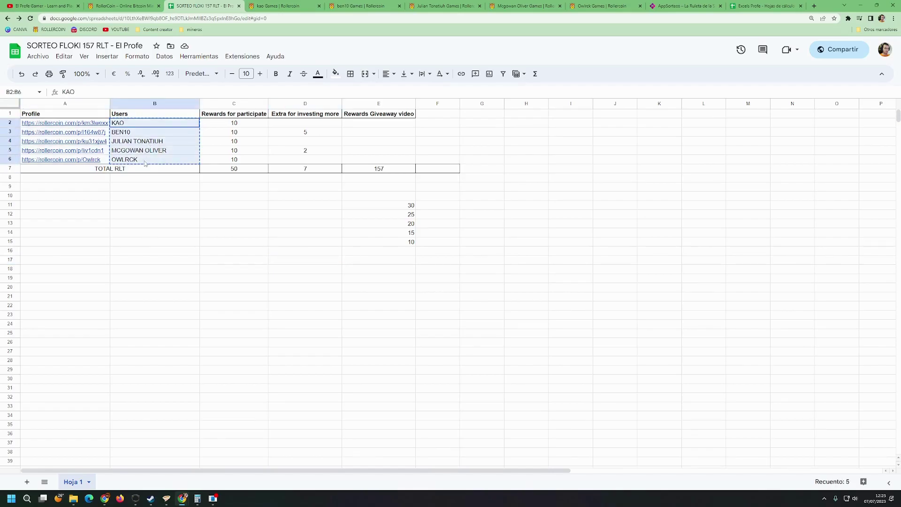
pyautogui.click(127, 212)
pyautogui.moveTo(134, 124); pyautogui.dragTo(136, 160)
pyautogui.click(132, 215)
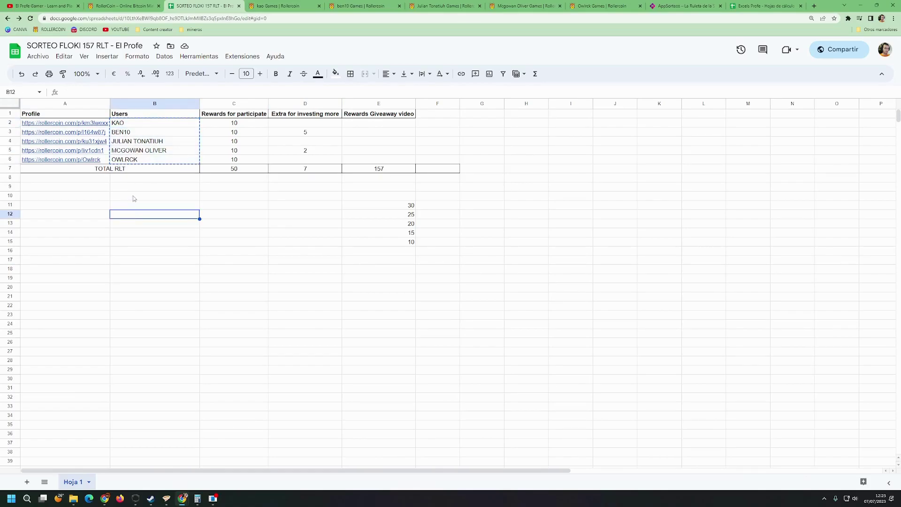
pyautogui.click(157, 234)
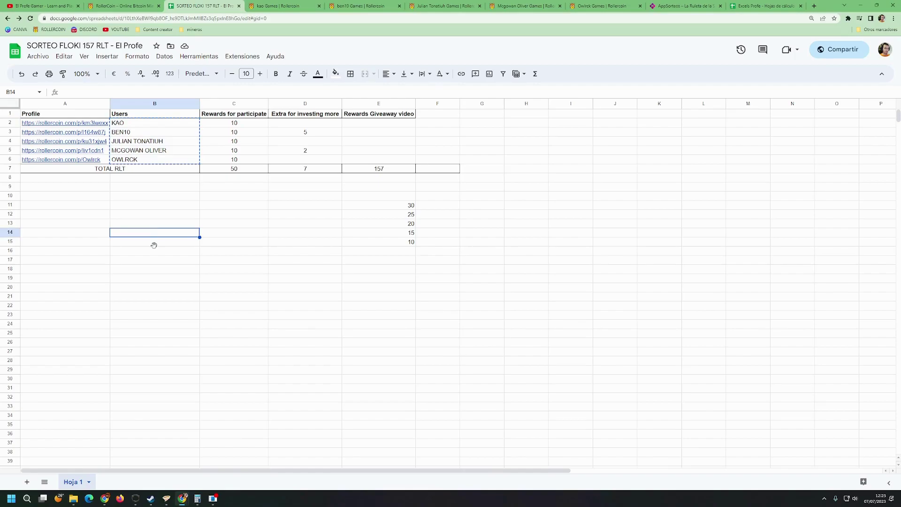
pyautogui.click(152, 245)
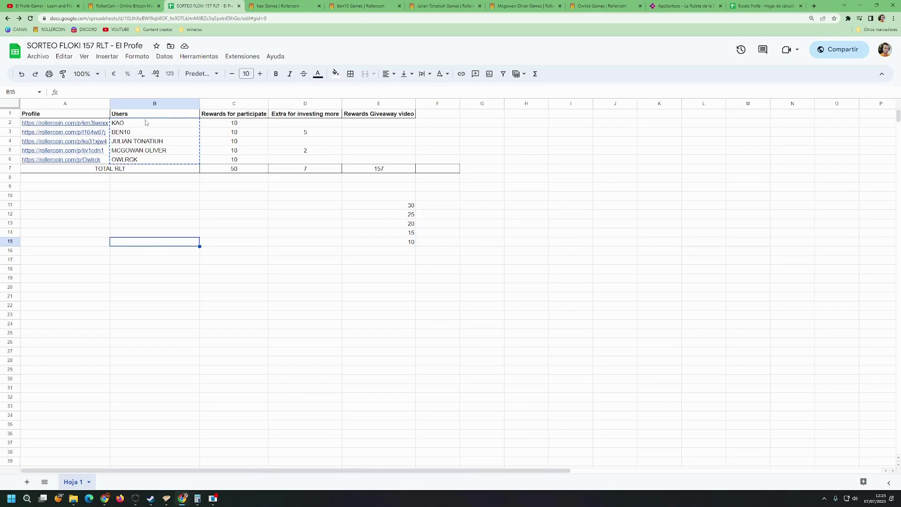
pyautogui.moveTo(146, 122); pyautogui.dragTo(159, 161)
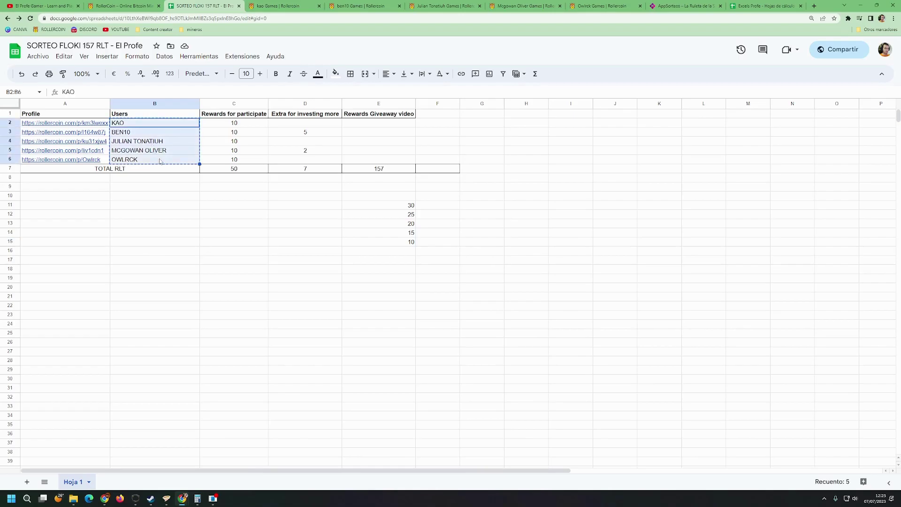
pyautogui.click(185, 188)
# Step: Examine the "Rewards for participate" amounts in C2:C6 and their total in C7
pyautogui.moveTo(220, 123); pyautogui.dragTo(226, 161)
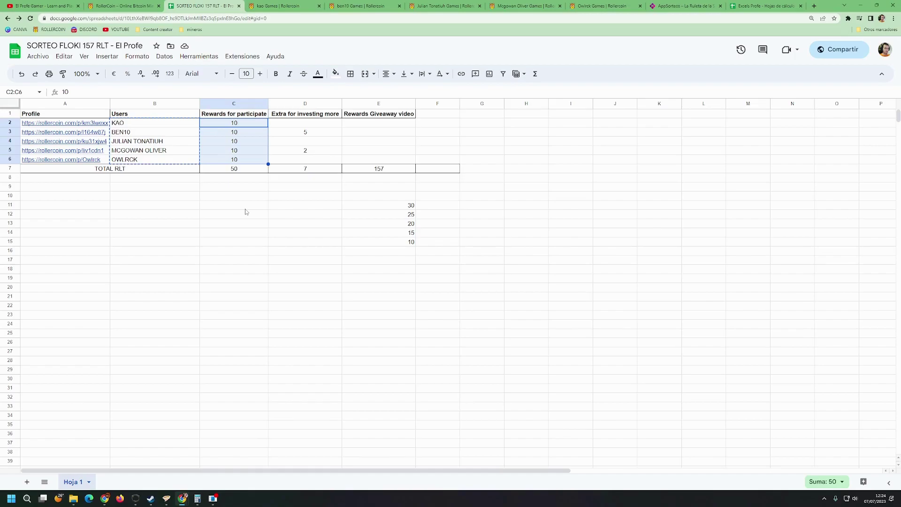
pyautogui.click(245, 209)
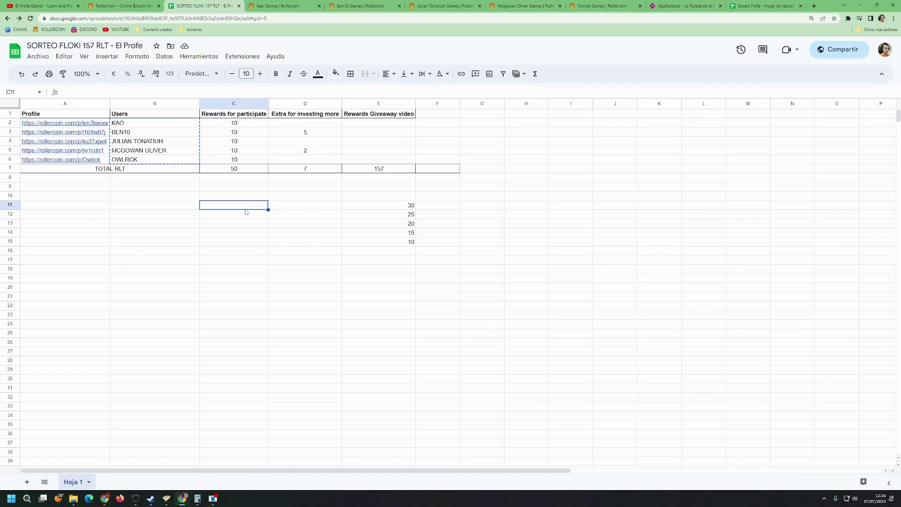
pyautogui.moveTo(226, 116); pyautogui.dragTo(232, 159)
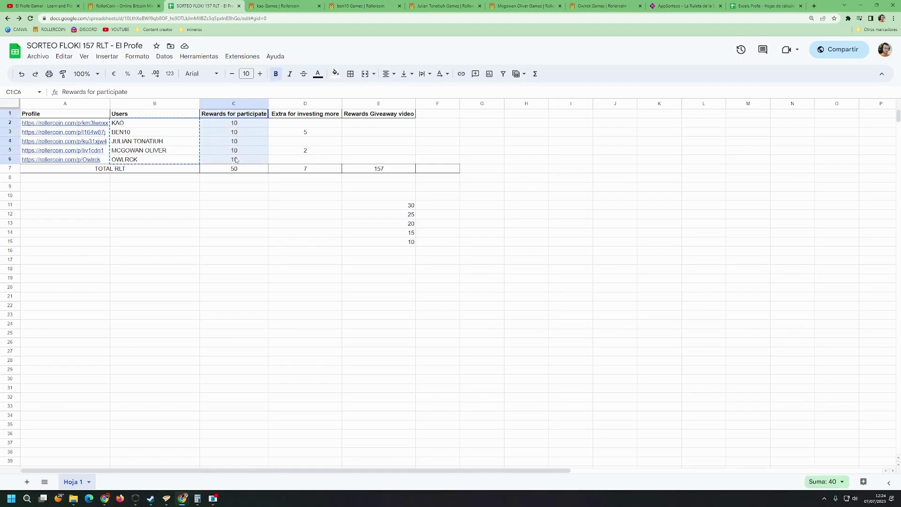
pyautogui.click(220, 265)
pyautogui.moveTo(228, 123); pyautogui.dragTo(234, 162)
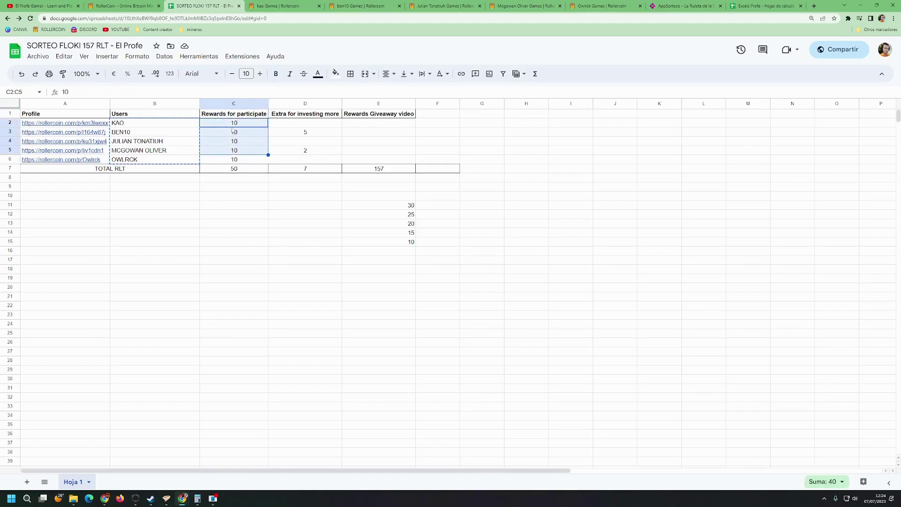
pyautogui.moveTo(233, 123); pyautogui.dragTo(230, 160)
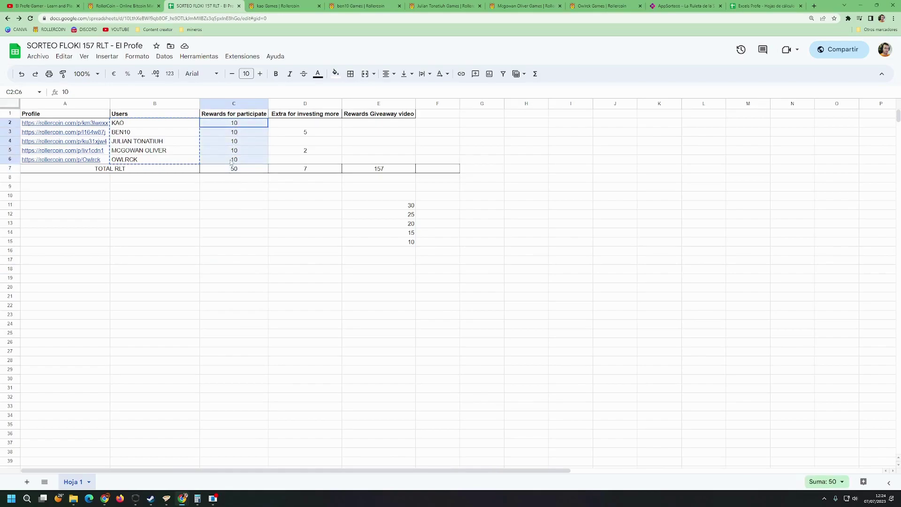
pyautogui.click(235, 215)
pyautogui.click(237, 123)
pyautogui.moveTo(235, 123); pyautogui.dragTo(234, 160)
pyautogui.click(234, 205)
pyautogui.moveTo(229, 123); pyautogui.dragTo(231, 162)
pyautogui.click(202, 214)
pyautogui.moveTo(226, 124); pyautogui.dragTo(233, 162)
pyautogui.click(234, 180)
pyautogui.hotkey('ctrl', 'z')
pyautogui.click(238, 243)
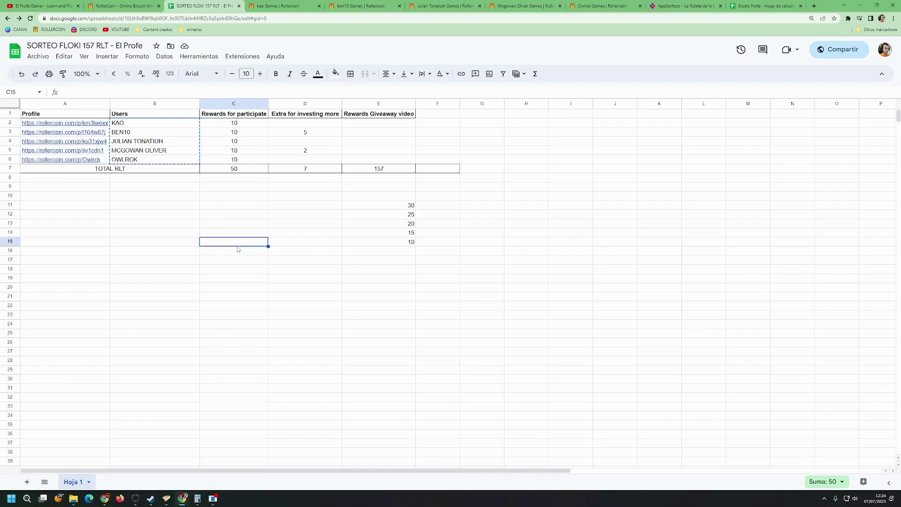
pyautogui.moveTo(242, 123); pyautogui.dragTo(243, 160)
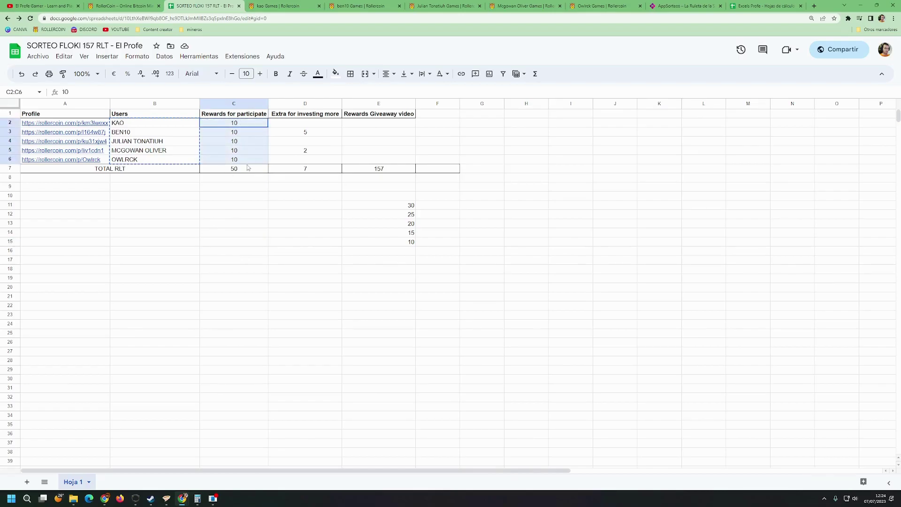
pyautogui.click(234, 169)
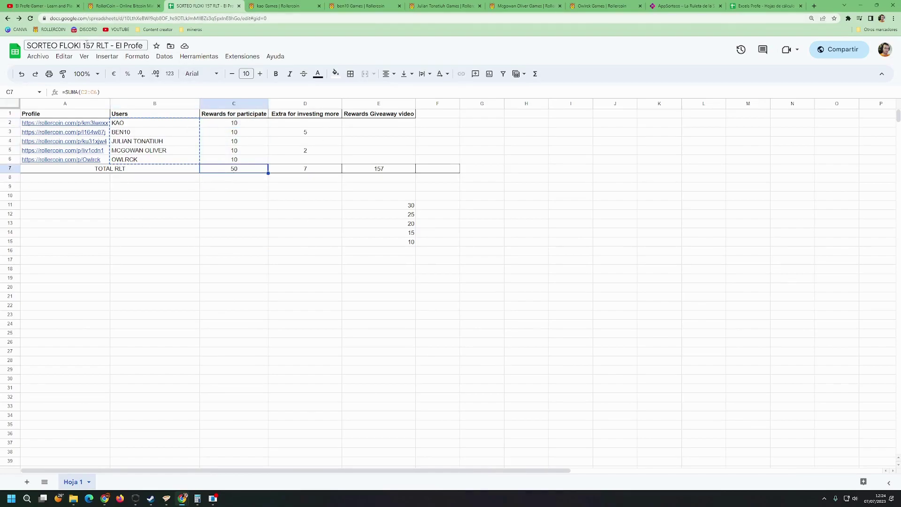
# Step: Examine the second participant's "Extra for investing more" reward in D3
pyautogui.click(155, 223)
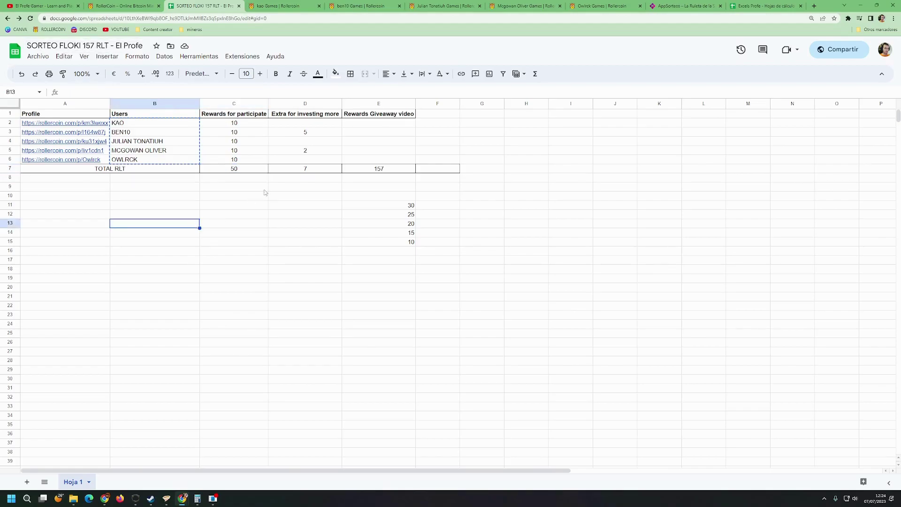
pyautogui.click(223, 225)
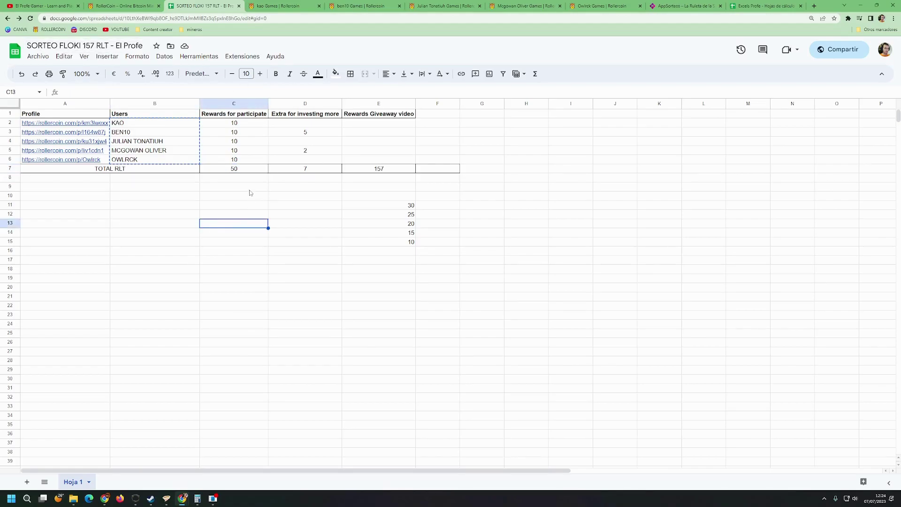
pyautogui.click(302, 134)
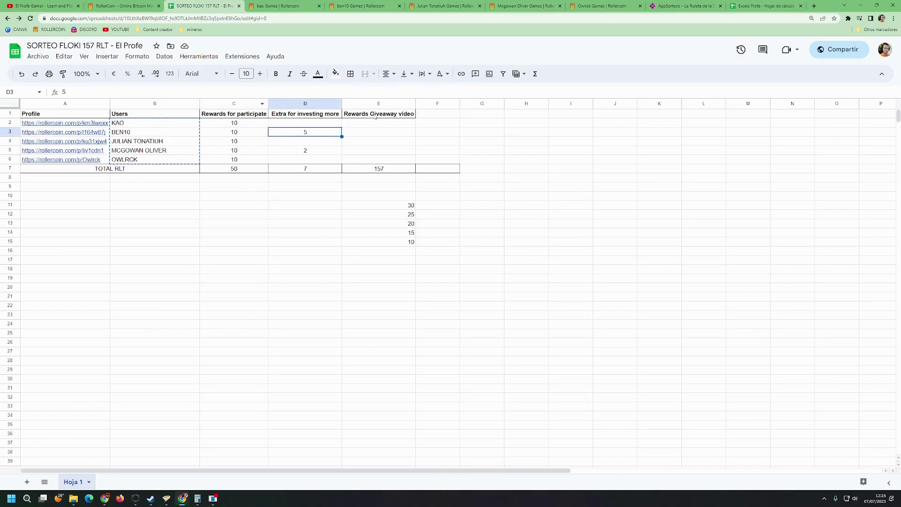
pyautogui.click(244, 193)
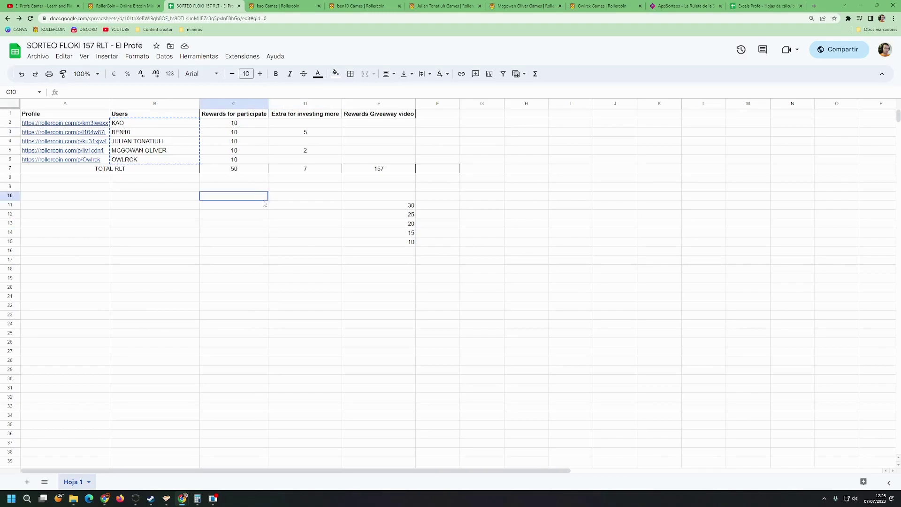
pyautogui.click(297, 136)
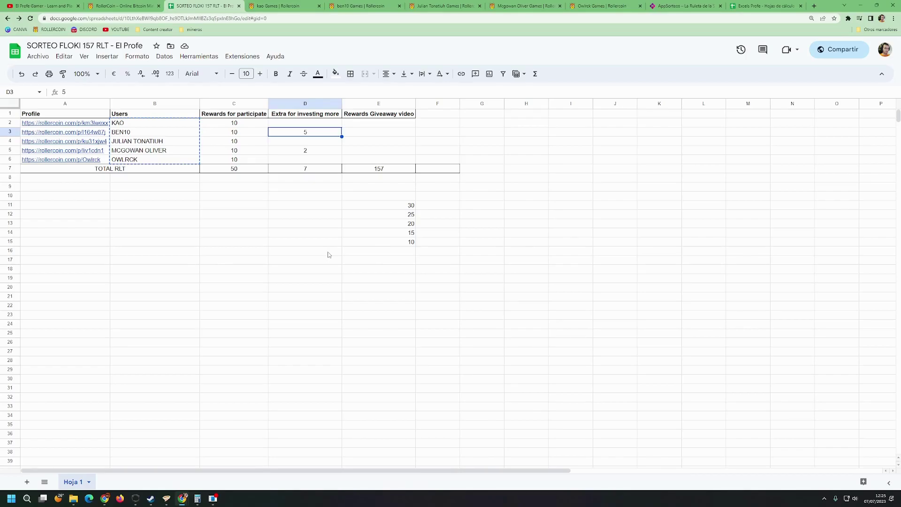
# Step: Switch to the second participant's RollerCoin profile and compare its total power with the power of the own mining room
pyautogui.click(361, 6)
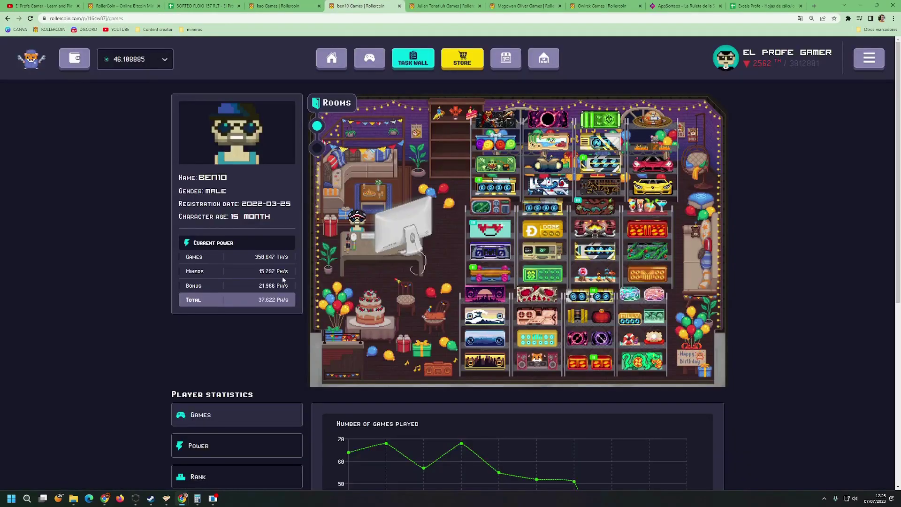
pyautogui.doubleClick(275, 303)
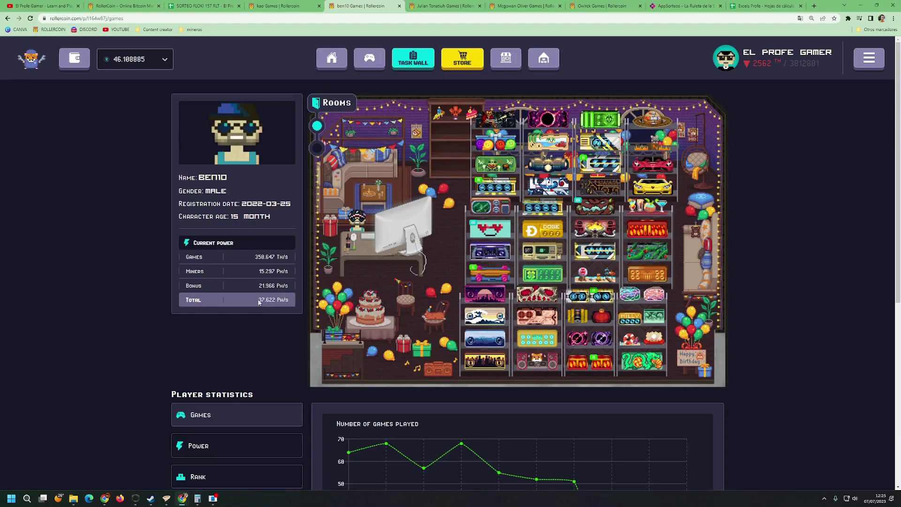
pyautogui.hotkey('ctrl', '2')
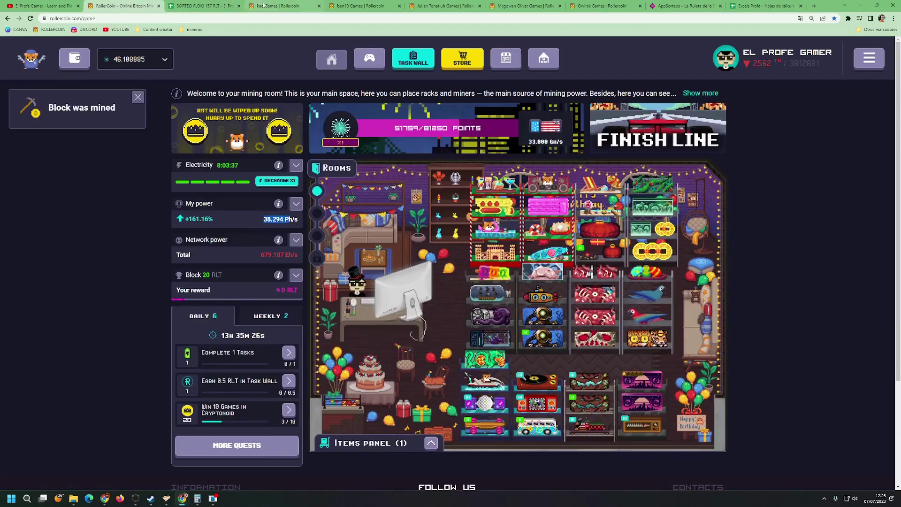
pyautogui.click(345, 6)
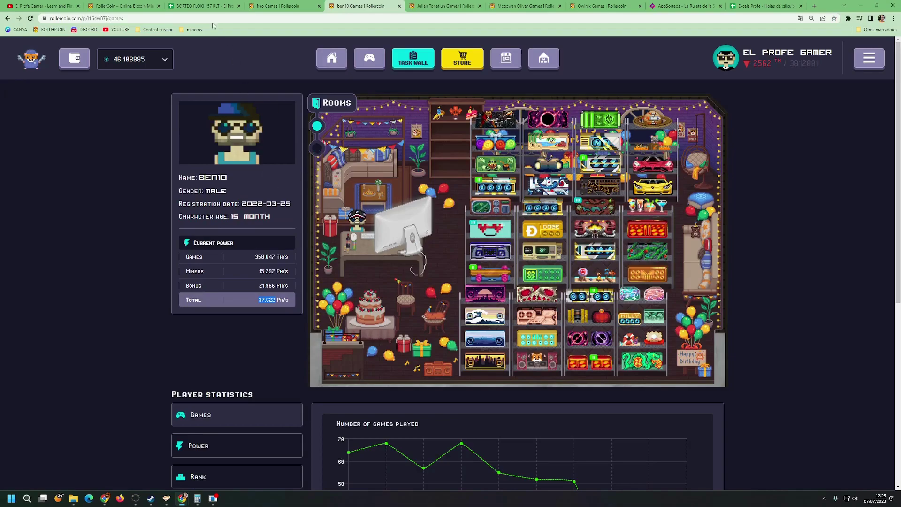
# Step: Return to the giveaway spreadsheet and review the extra investment reward in D3 against the participation rewards
pyautogui.click(228, 4)
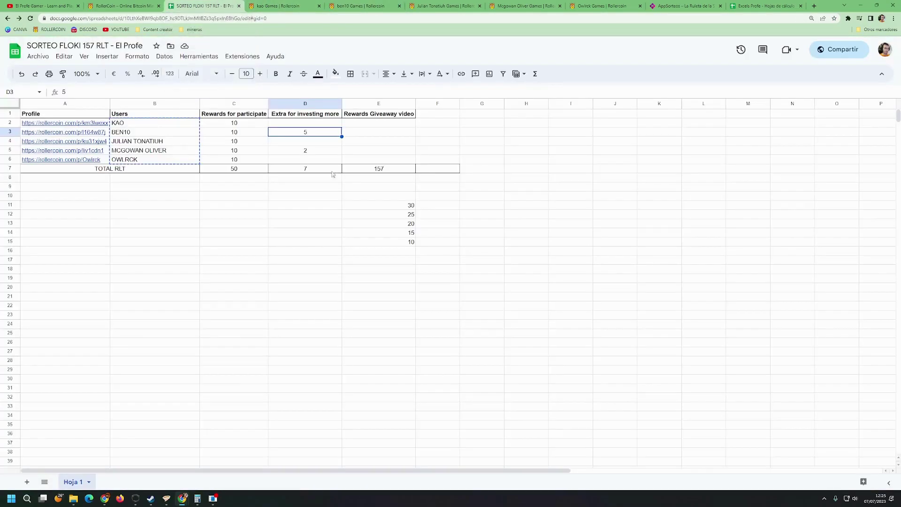
pyautogui.click(334, 234)
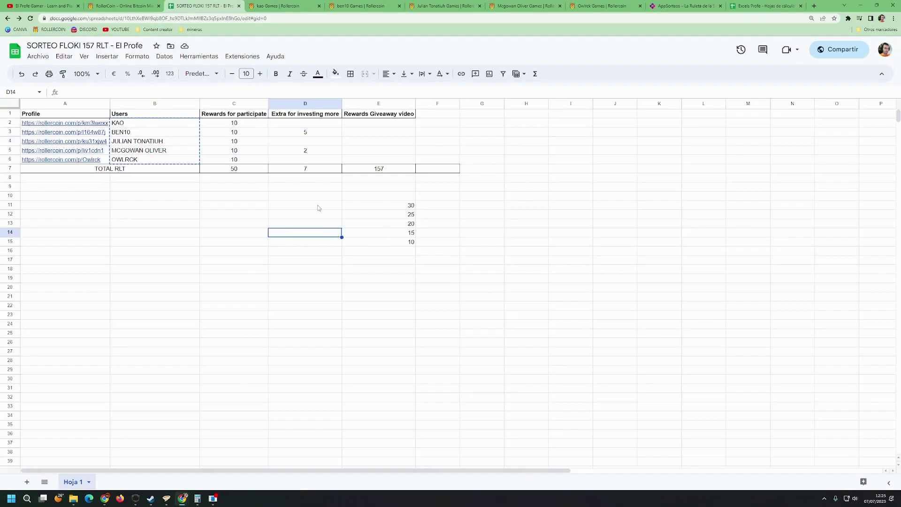
pyautogui.click(305, 206)
pyautogui.click(247, 179)
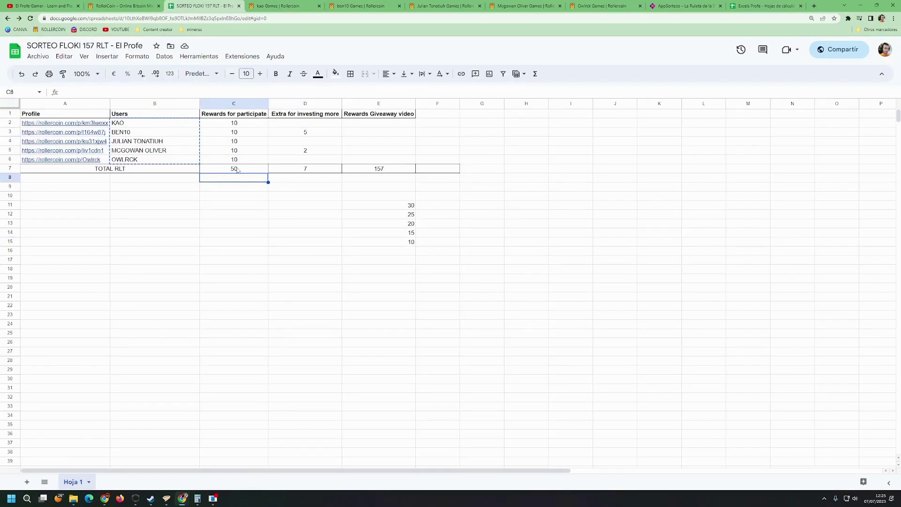
pyautogui.click(304, 135)
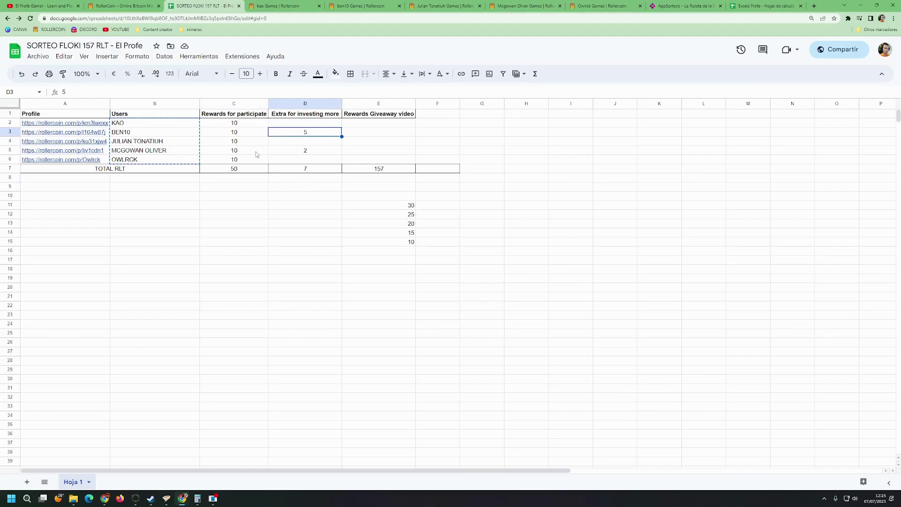
# Step: Examine the fourth participant's extra investment reward in D5 and compare it with the other participants' entries in column D
pyautogui.click(277, 154)
pyautogui.click(145, 154)
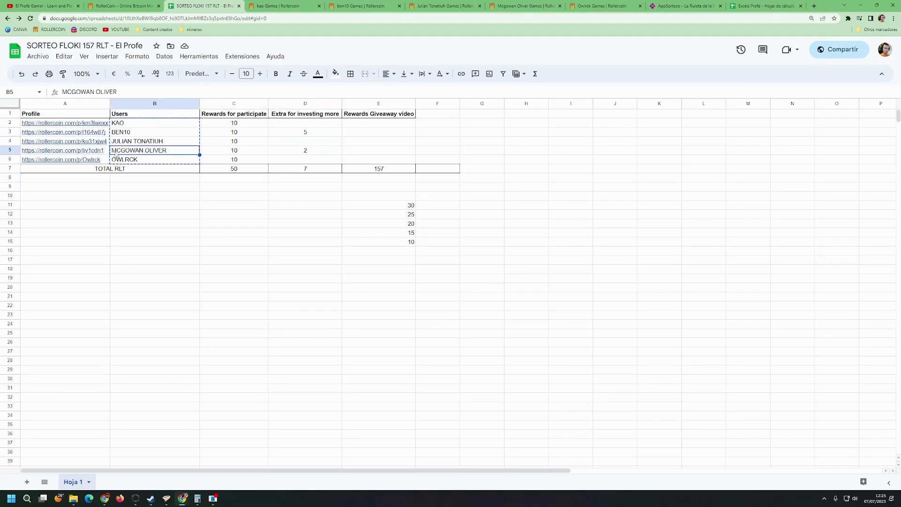
pyautogui.click(285, 153)
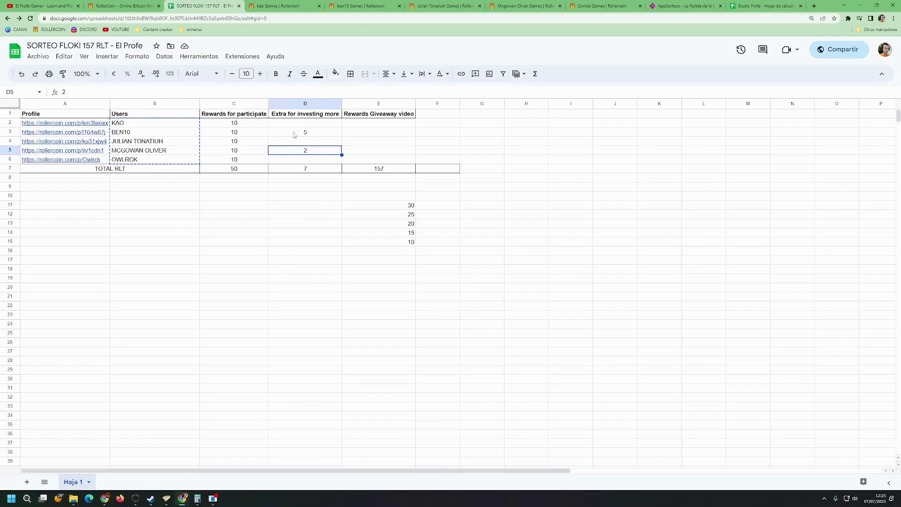
pyautogui.click(303, 143)
pyautogui.click(304, 133)
pyautogui.click(304, 125)
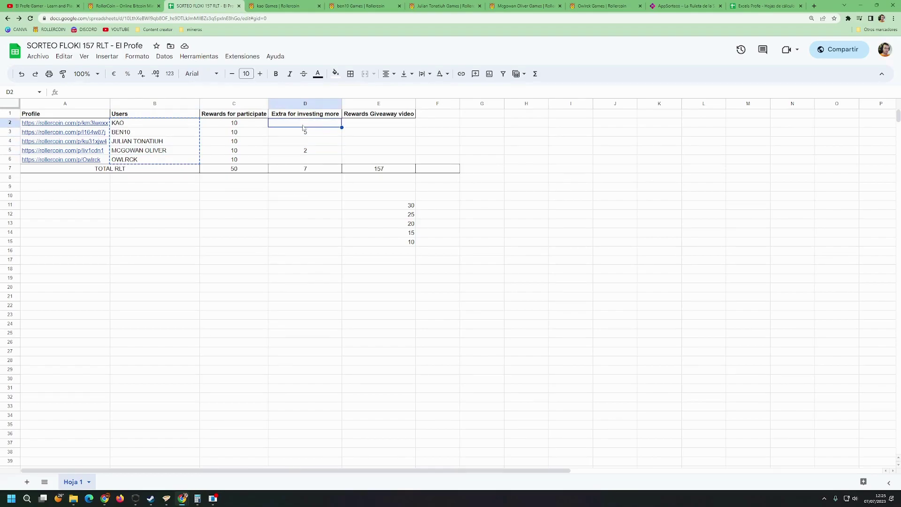
# Step: Review the combined participation and extra investment totals in C7:D7 alongside the individual extra rewards in column D
pyautogui.click(324, 169)
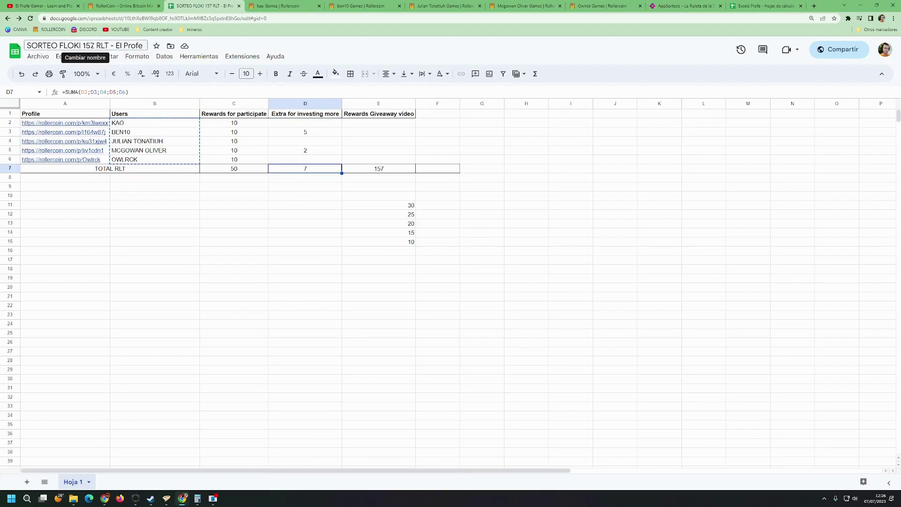
pyautogui.keyDown('shift'); pyautogui.click(264, 171); pyautogui.keyUp('shift')
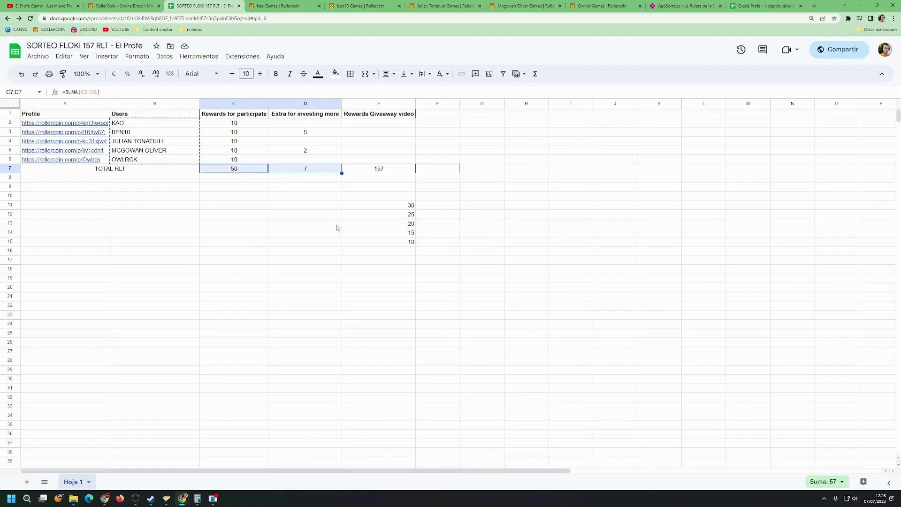
pyautogui.click(309, 152)
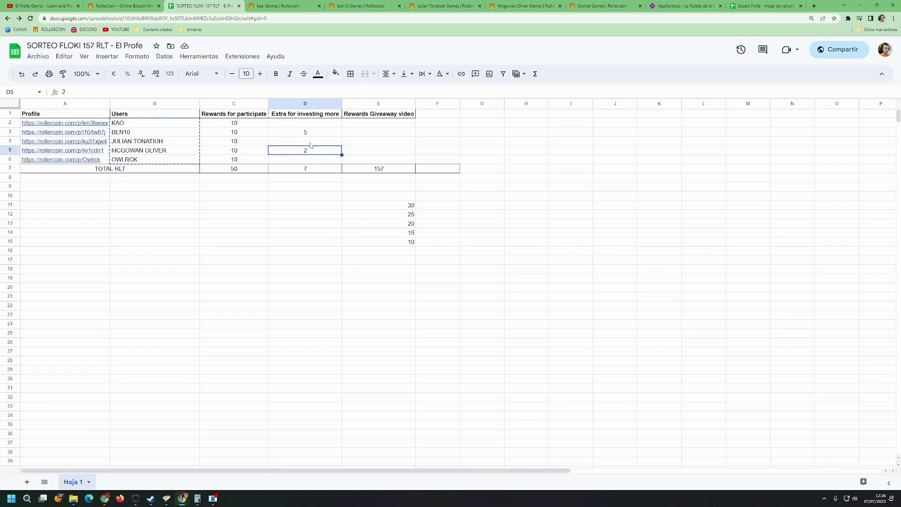
pyautogui.click(313, 124)
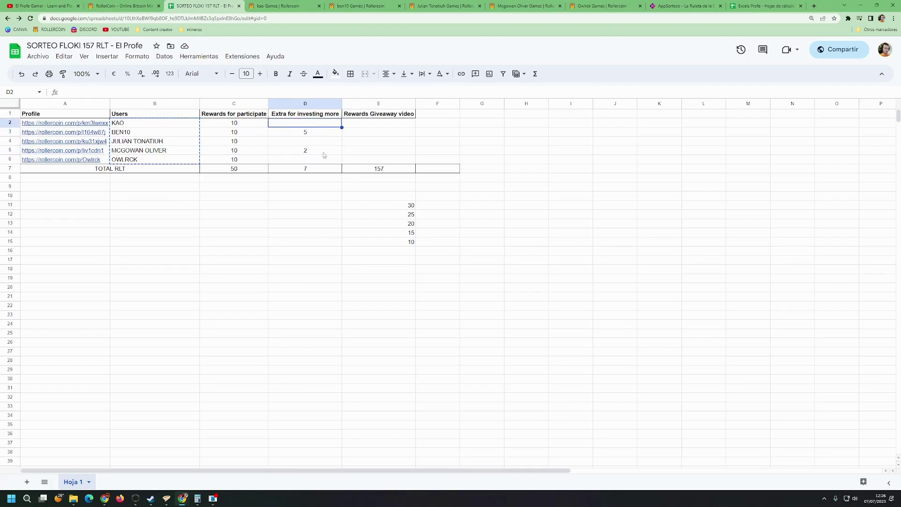
# Step: Review the participation rewards of all five participants in C2:C6
pyautogui.click(362, 205)
pyautogui.press('Down')
pyautogui.press('Left')
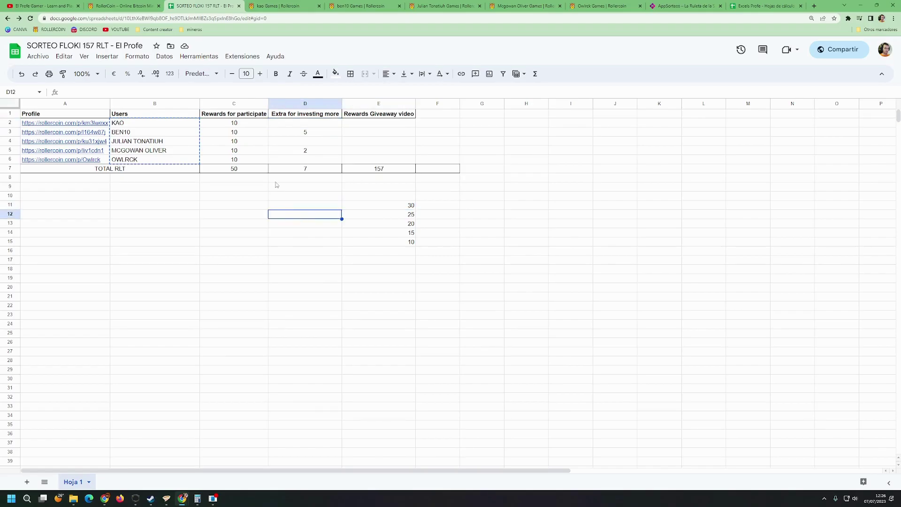
pyautogui.moveTo(234, 126); pyautogui.dragTo(238, 162)
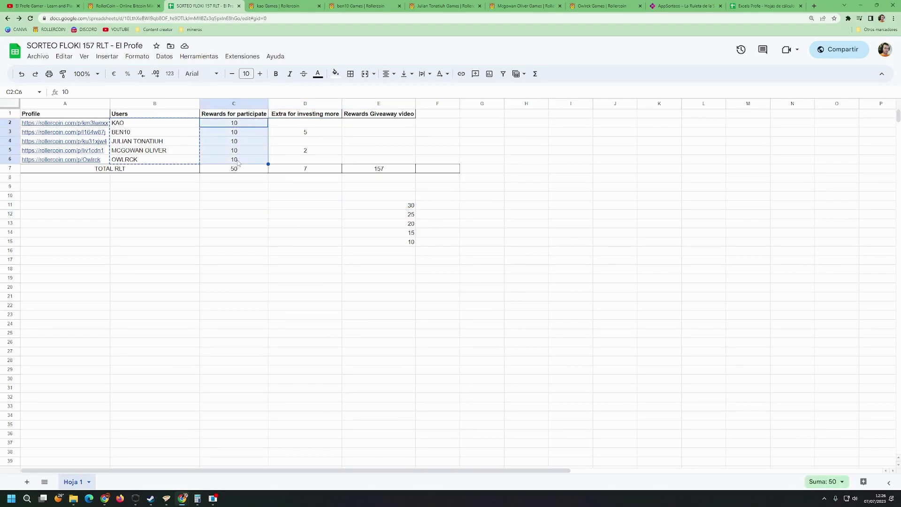
pyautogui.click(264, 200)
pyautogui.moveTo(240, 126); pyautogui.dragTo(247, 160)
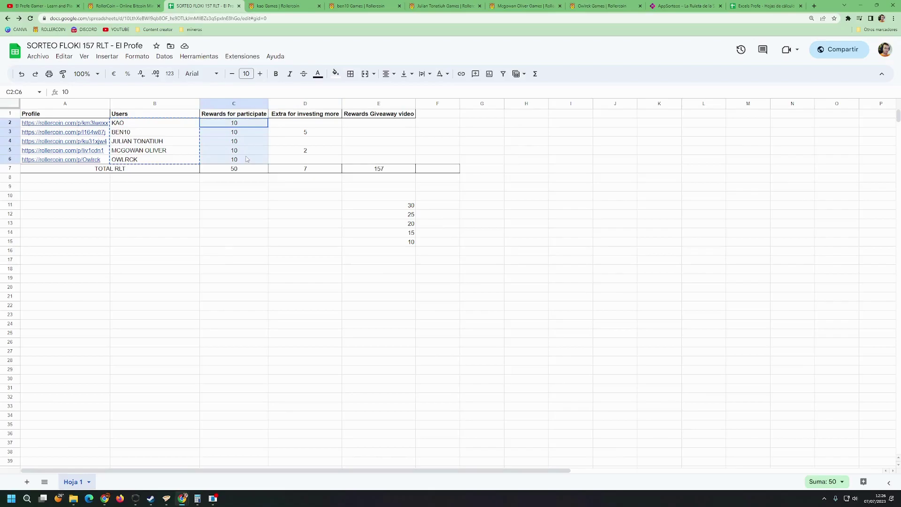
pyautogui.click(256, 206)
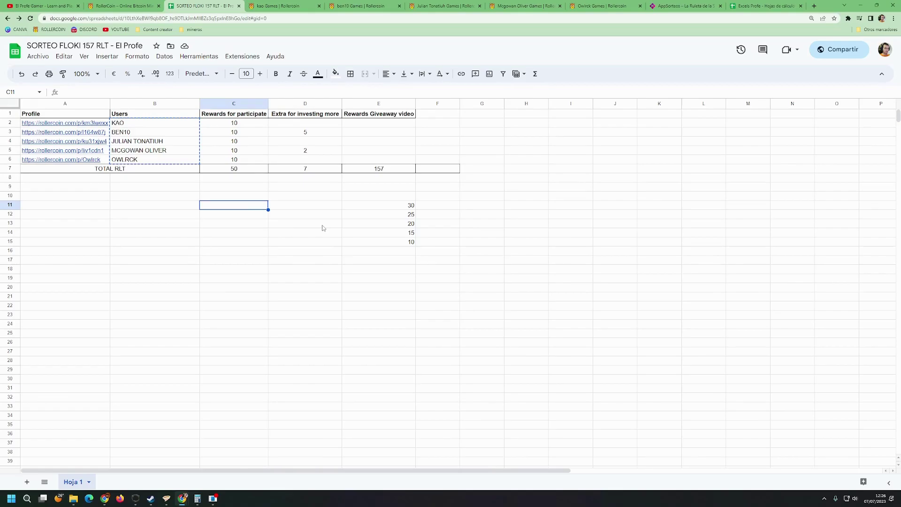
pyautogui.click(156, 211)
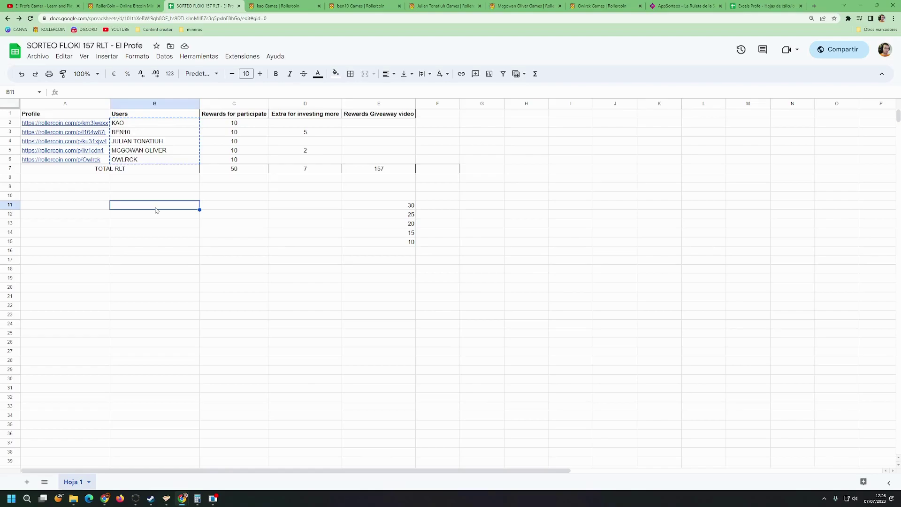
pyautogui.click(224, 217)
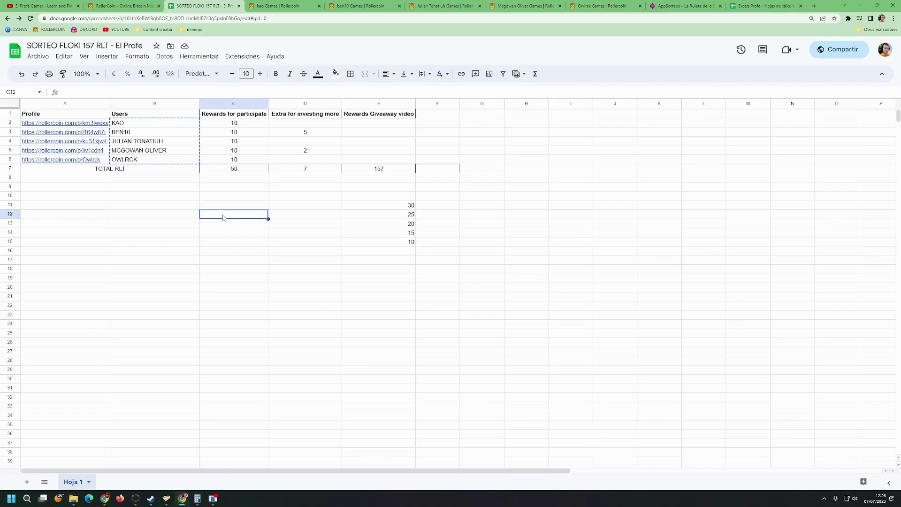
pyautogui.moveTo(34, 206); pyautogui.dragTo(304, 246)
pyautogui.click(272, 209)
pyautogui.click(304, 244)
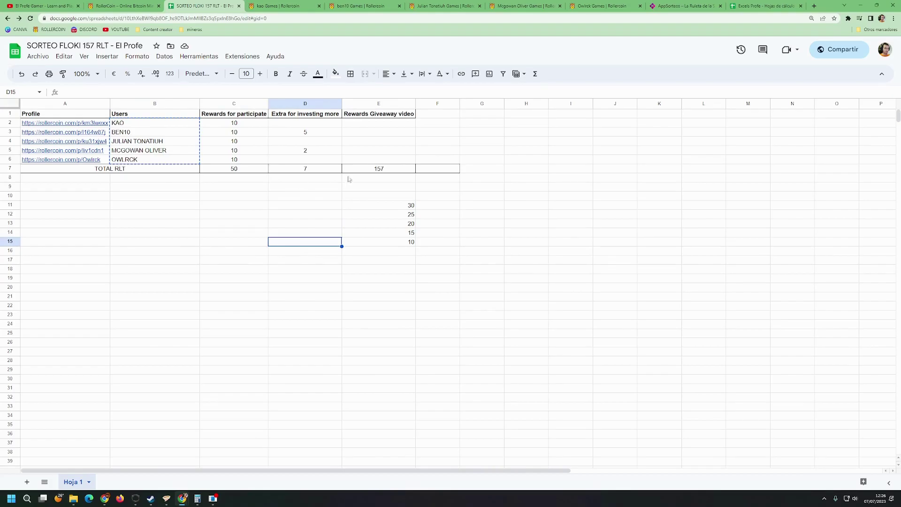
# Step: Inspect the formula behind the giveaway's overall RLT total in E7, leaving it unedited
pyautogui.click(392, 172)
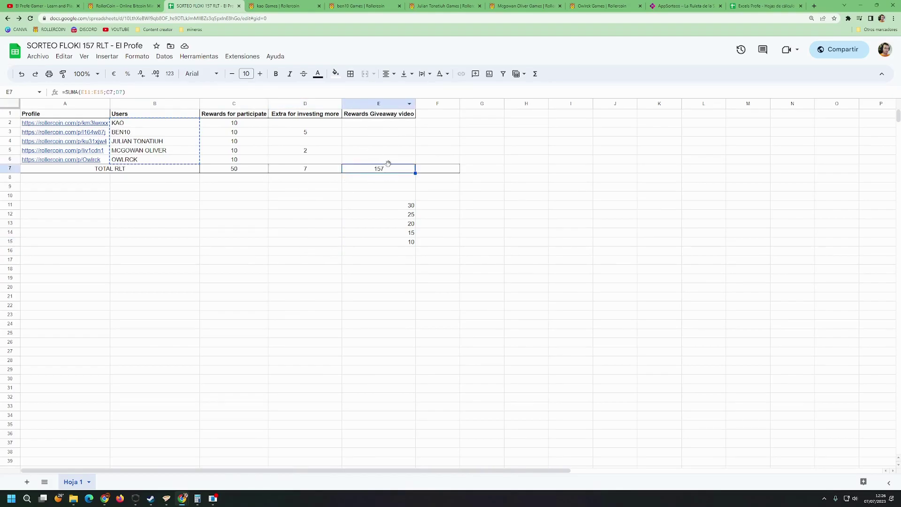
pyautogui.doubleClick(387, 170)
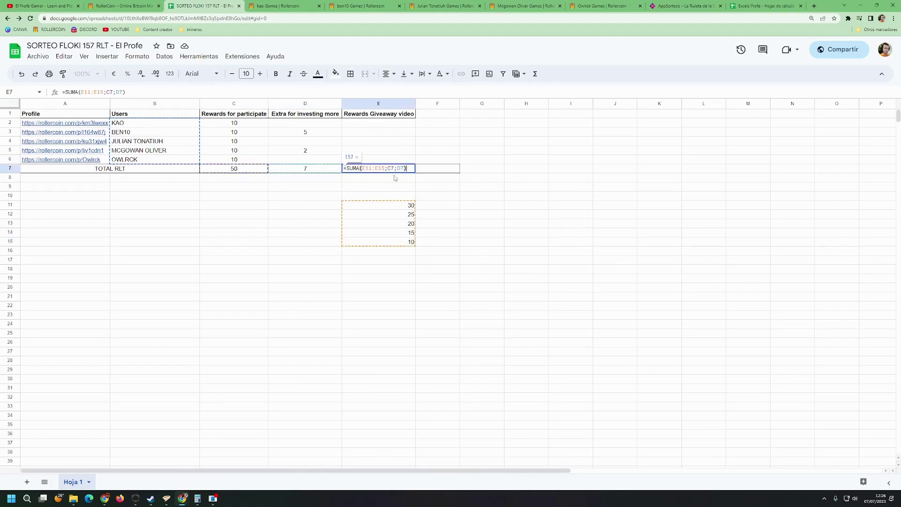
pyautogui.click(279, 227)
pyautogui.click(383, 172)
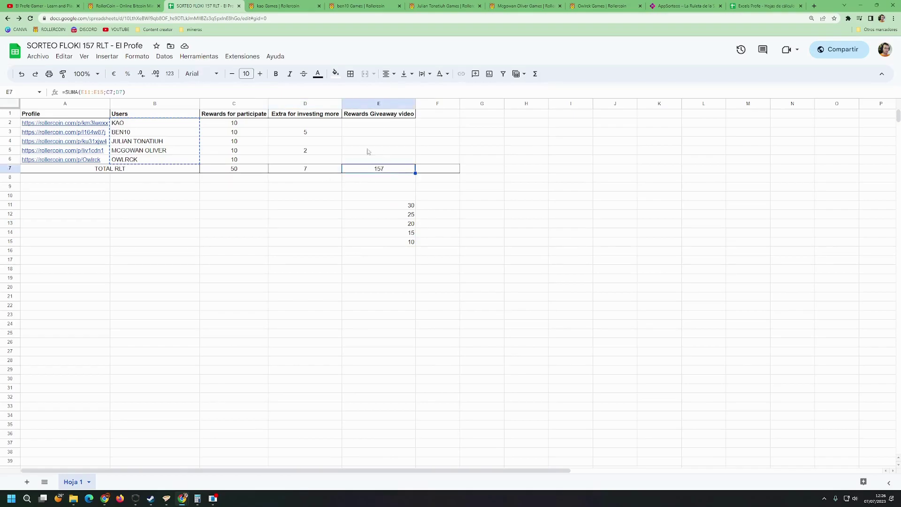
# Step: Examine the giveaway prize amounts in E11:E15 as a group and one by one from the highest to the lowest
pyautogui.moveTo(393, 205); pyautogui.dragTo(402, 241)
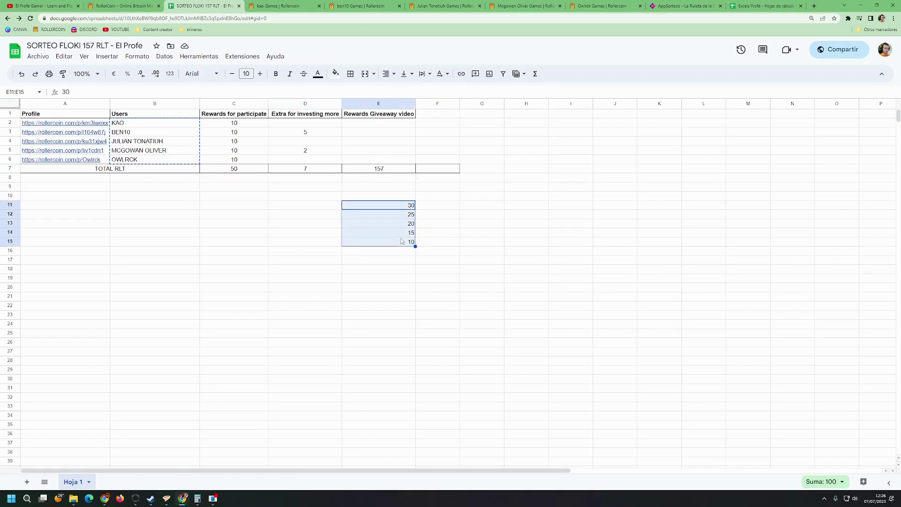
pyautogui.press('Right')
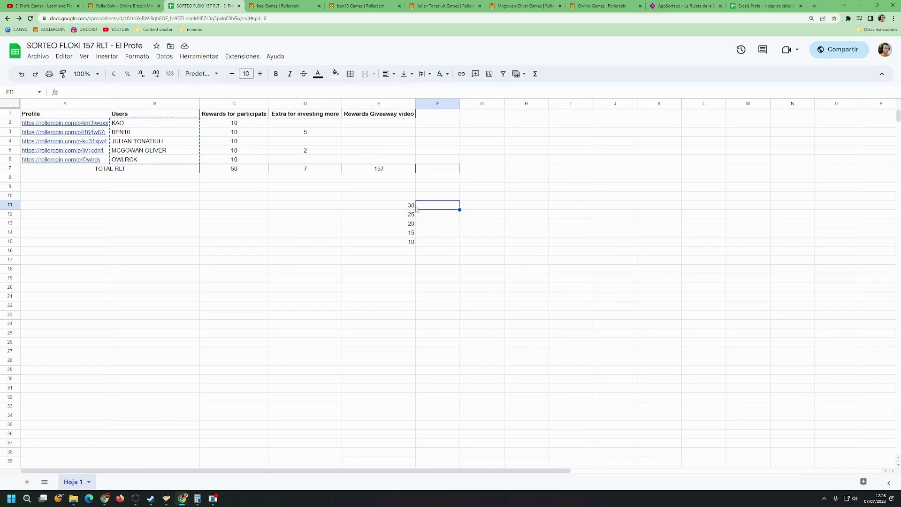
pyautogui.click(402, 208)
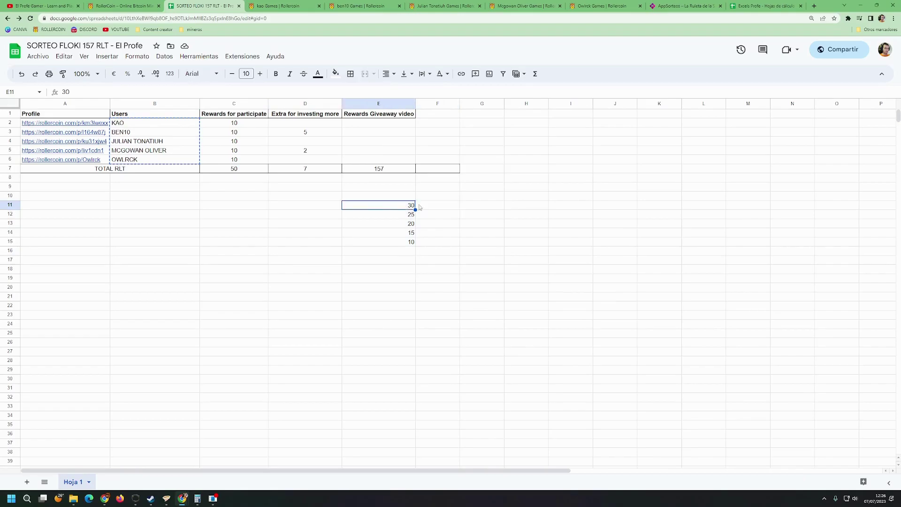
pyautogui.click(425, 215)
pyautogui.click(399, 216)
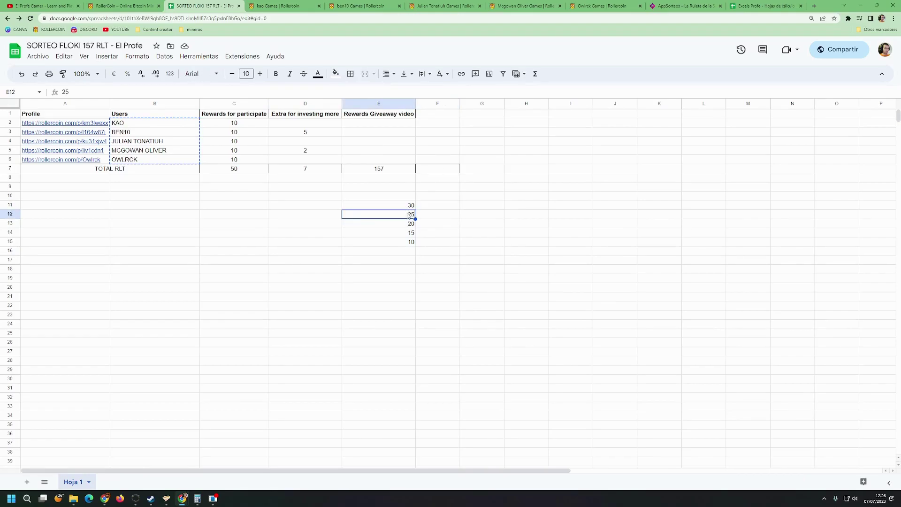
pyautogui.click(403, 224)
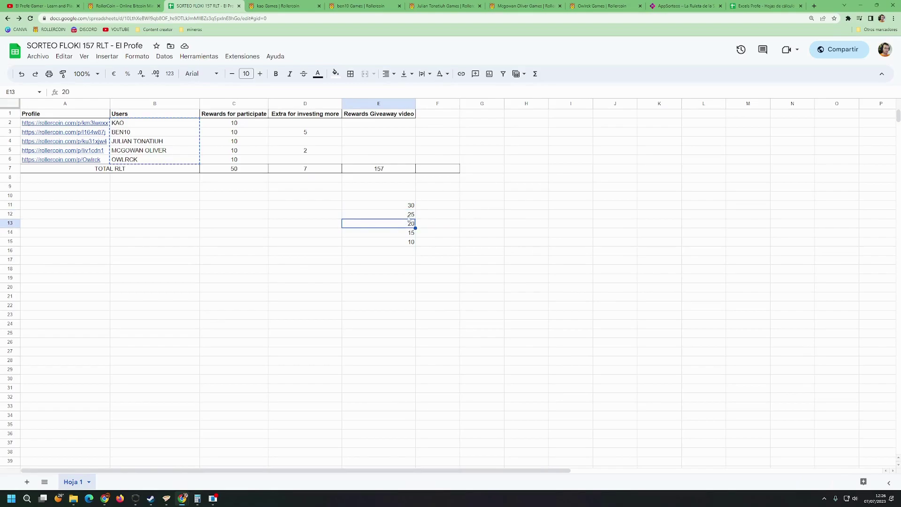
pyautogui.click(403, 235)
pyautogui.click(393, 244)
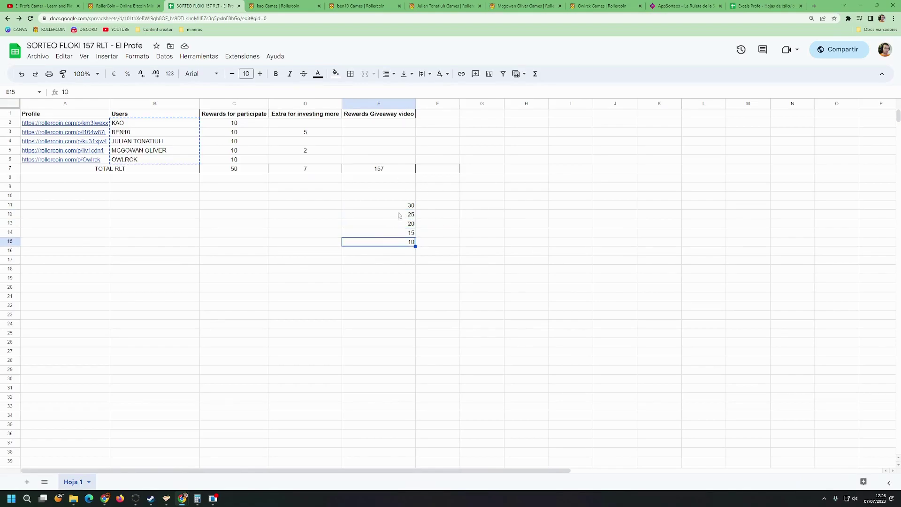
# Step: Compare the giveaway prizes in E11:E15 with the participation rewards in C2:C6
pyautogui.moveTo(399, 206); pyautogui.dragTo(404, 242)
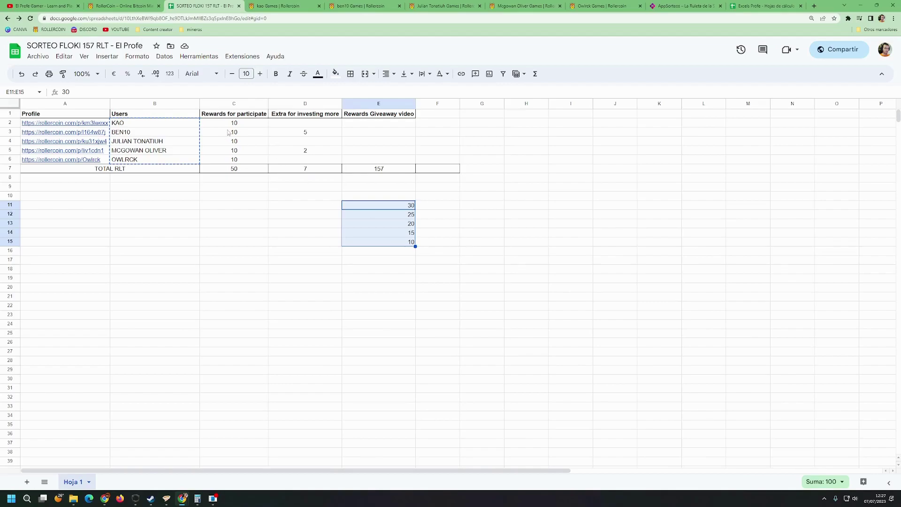
pyautogui.moveTo(238, 123); pyautogui.dragTo(246, 159)
pyautogui.click(378, 241)
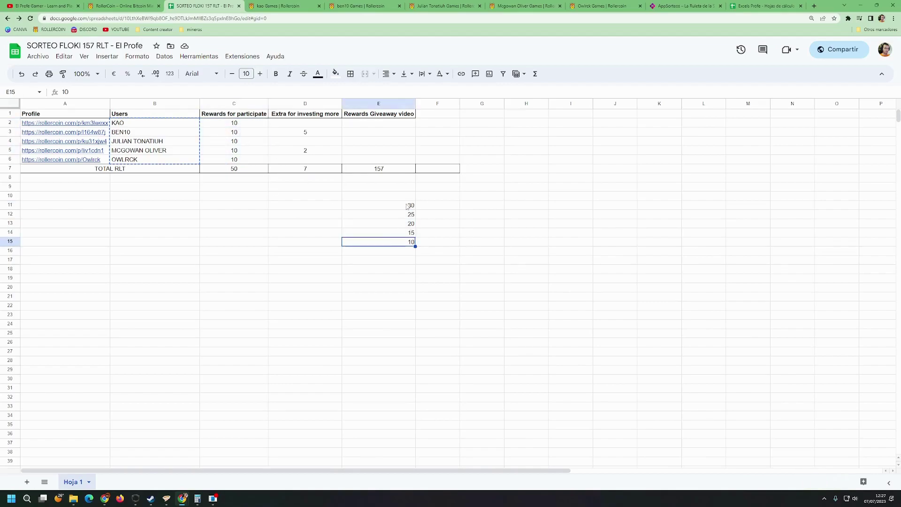
pyautogui.moveTo(407, 207); pyautogui.dragTo(409, 241)
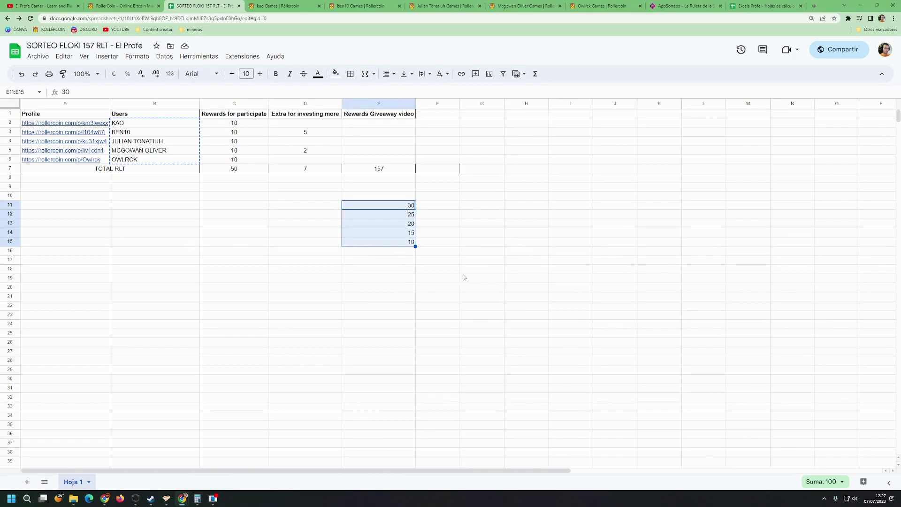
pyautogui.click(465, 277)
pyautogui.moveTo(407, 206); pyautogui.dragTo(414, 248)
pyautogui.click(465, 251)
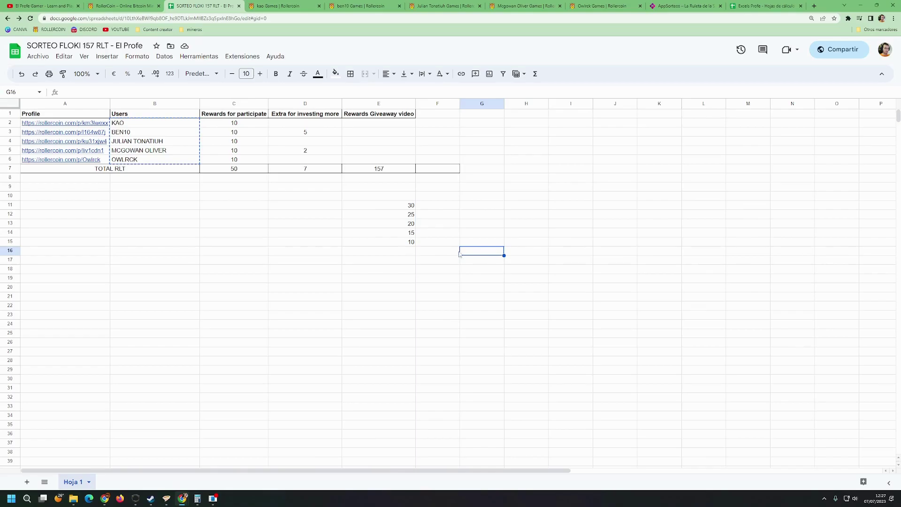
pyautogui.moveTo(410, 208); pyautogui.dragTo(412, 242)
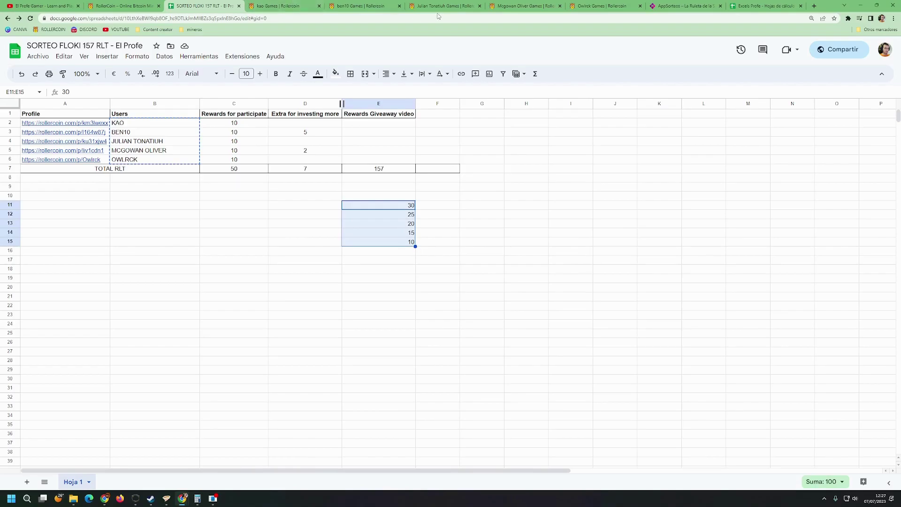
# Step: Place the giveaway spreadsheet beside the AppSorteos roulette page and check the participants listed in the roulette's entries
pyautogui.moveTo(206, 6); pyautogui.dragTo(605, 5)
pyautogui.click(670, 6)
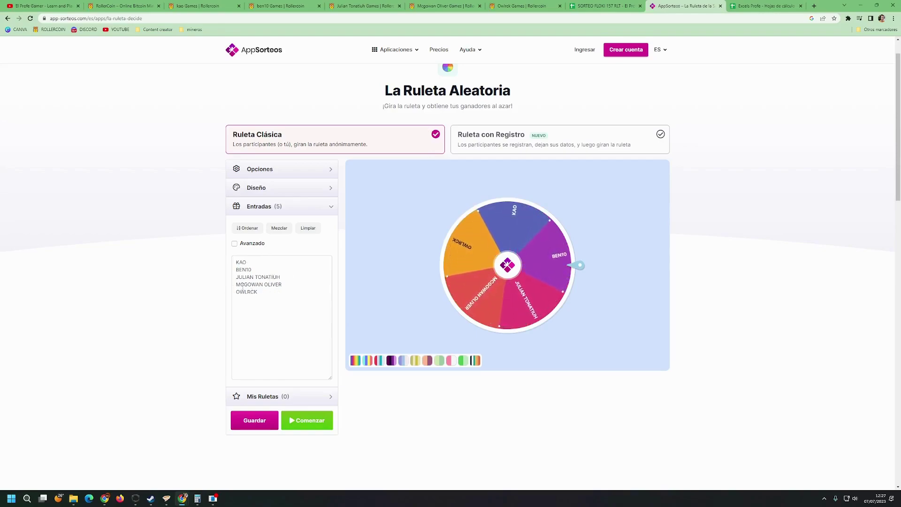
pyautogui.moveTo(237, 277); pyautogui.dragTo(258, 292)
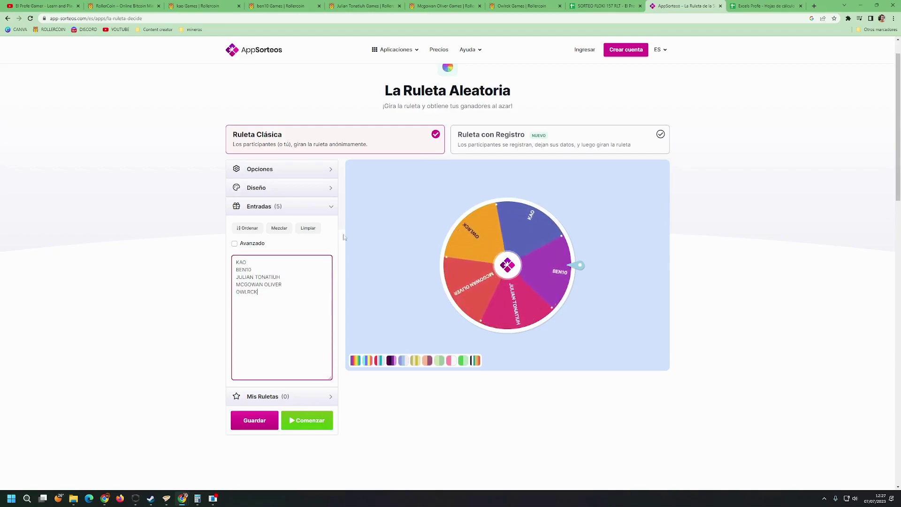
# Step: Start the AppSorteos classic roulette, spin it once among the five participants, and return to the giveaway spreadsheet
pyautogui.click(594, 7)
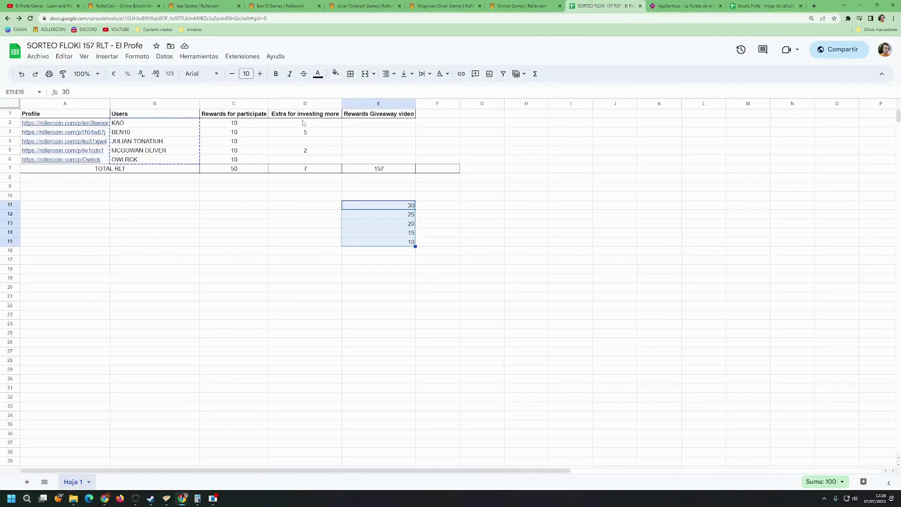
pyautogui.click(677, 6)
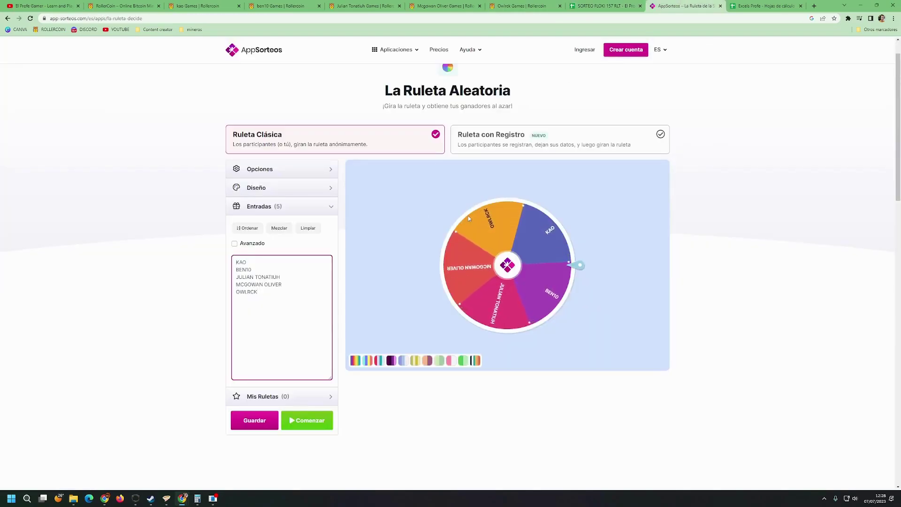
pyautogui.click(308, 421)
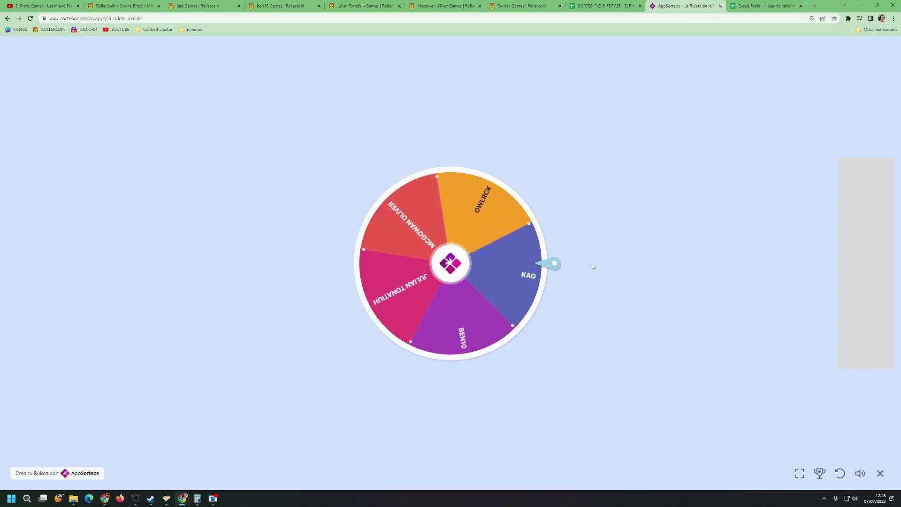
pyautogui.click(451, 264)
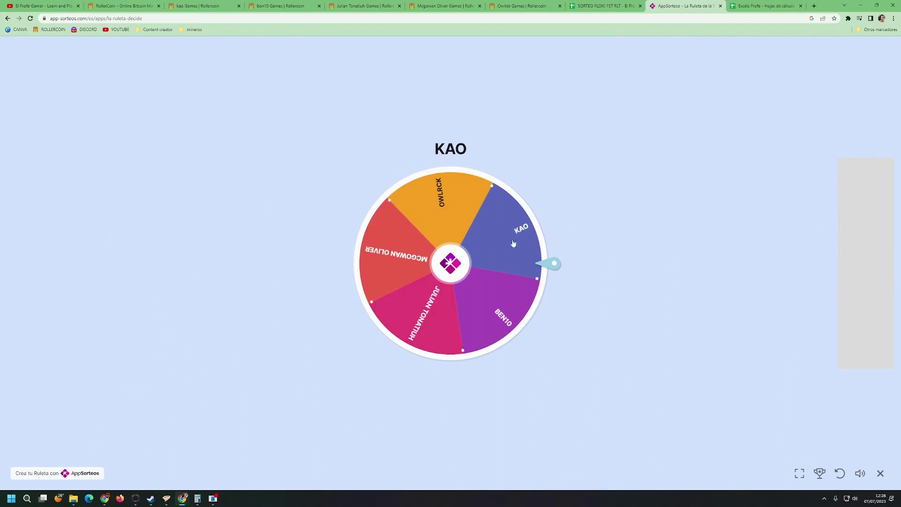
pyautogui.click(588, 6)
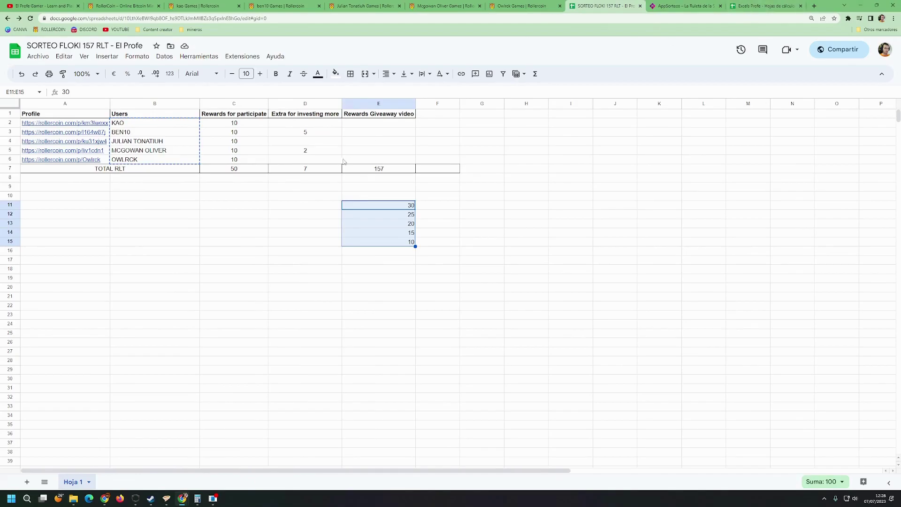
# Step: Enter 30 in E2 as the giveaway video reward for the first participant
pyautogui.doubleClick(377, 123)
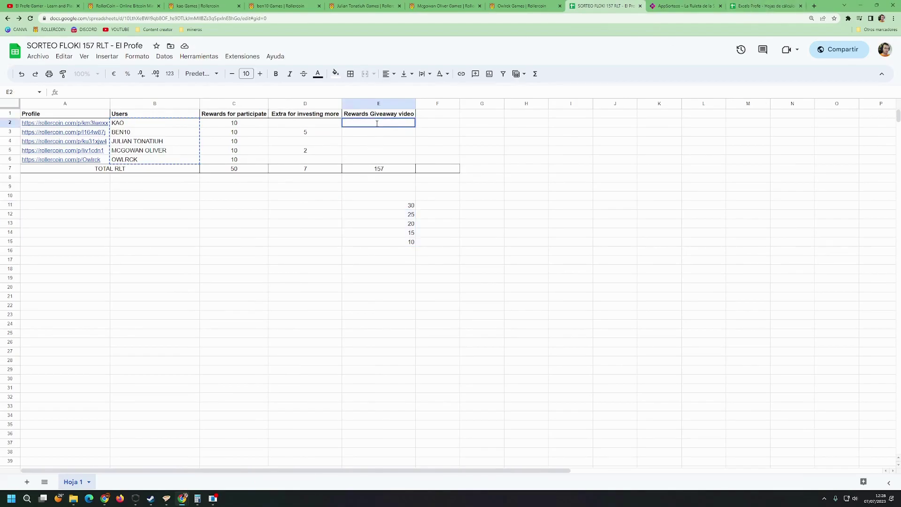
pyautogui.write('30')
pyautogui.click(345, 216)
pyautogui.click(386, 123)
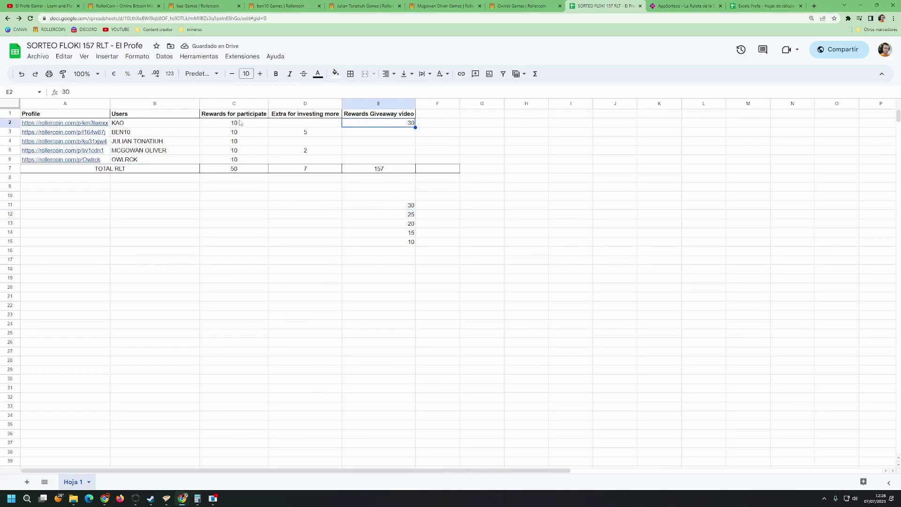
# Step: Switch to the AppSorteos roulette, close its spin view and remove the first participant, including the blank line, from the entries
pyautogui.click(657, 6)
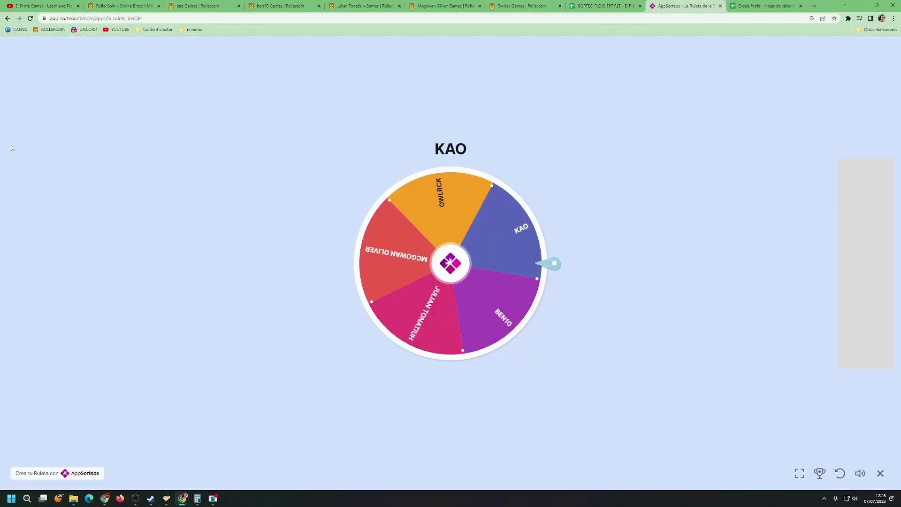
pyautogui.click(7, 19)
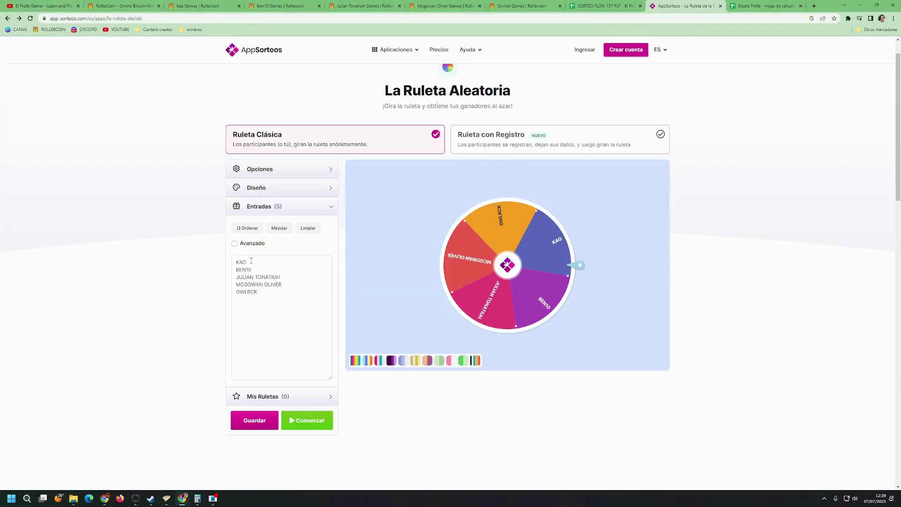
pyautogui.moveTo(252, 261); pyautogui.dragTo(218, 262)
pyautogui.press('BackSpace')
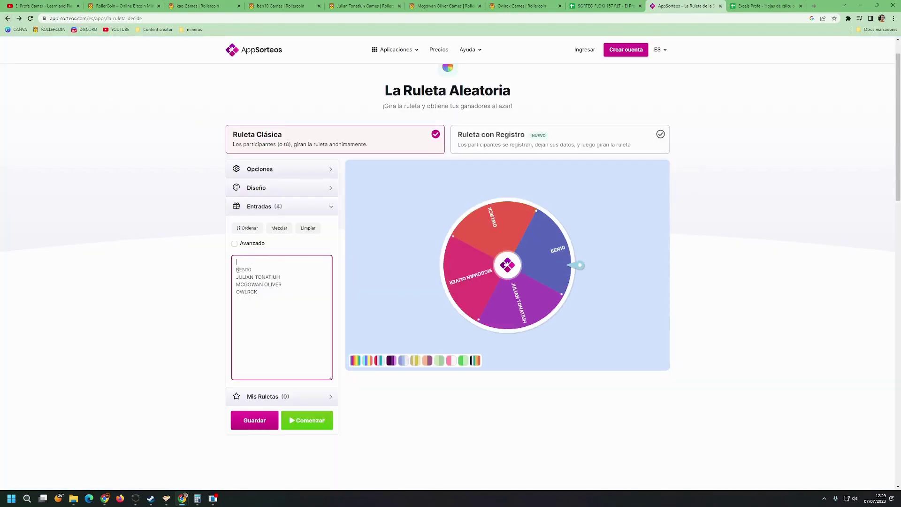
pyautogui.press('Delete')
# Step: Return to the giveaway spreadsheet and clear the awarded 30 prize from E11
pyautogui.click(629, 6)
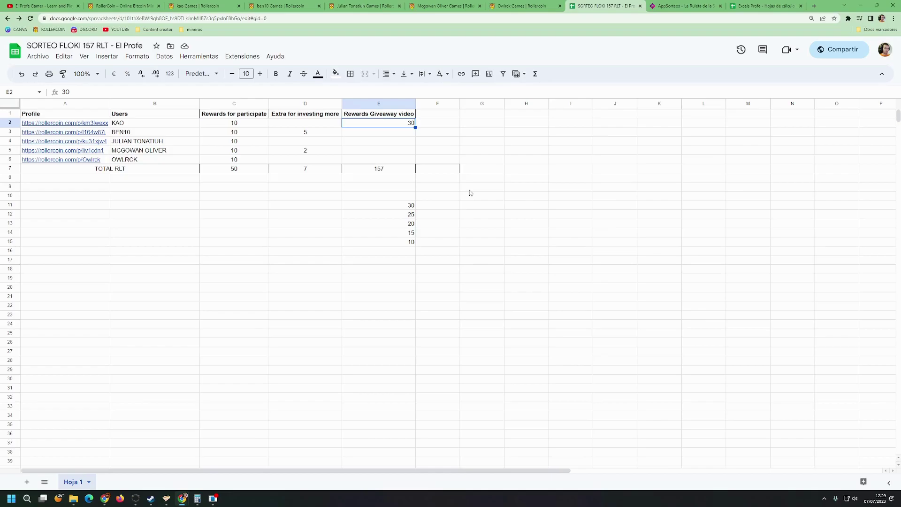
pyautogui.click(442, 206)
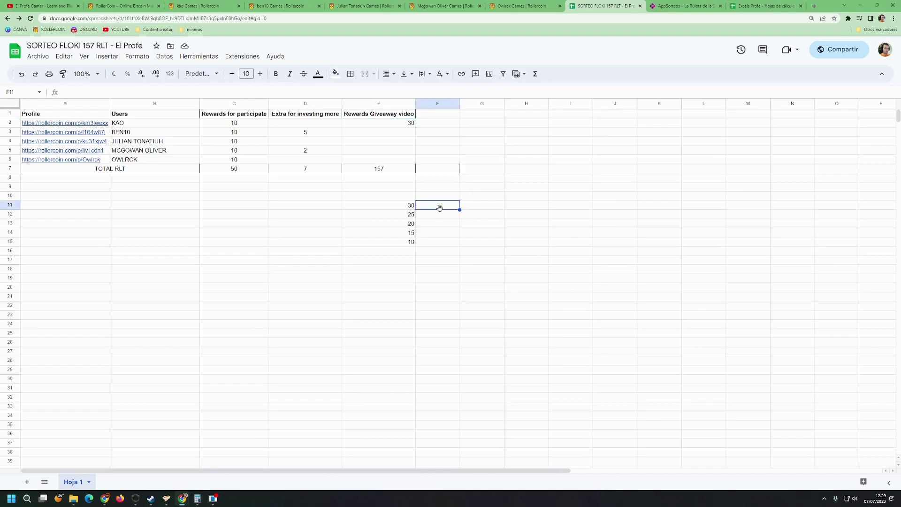
pyautogui.click(449, 225)
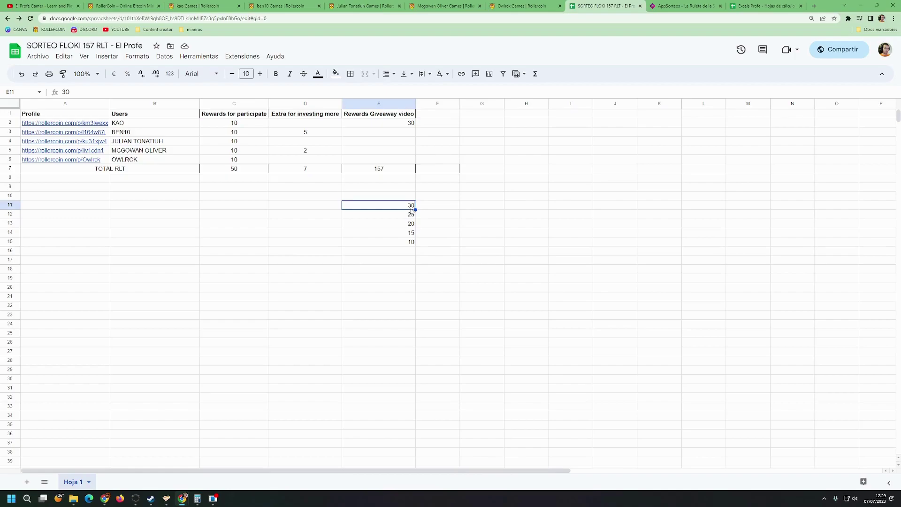
pyautogui.press('Delete')
pyautogui.click(437, 251)
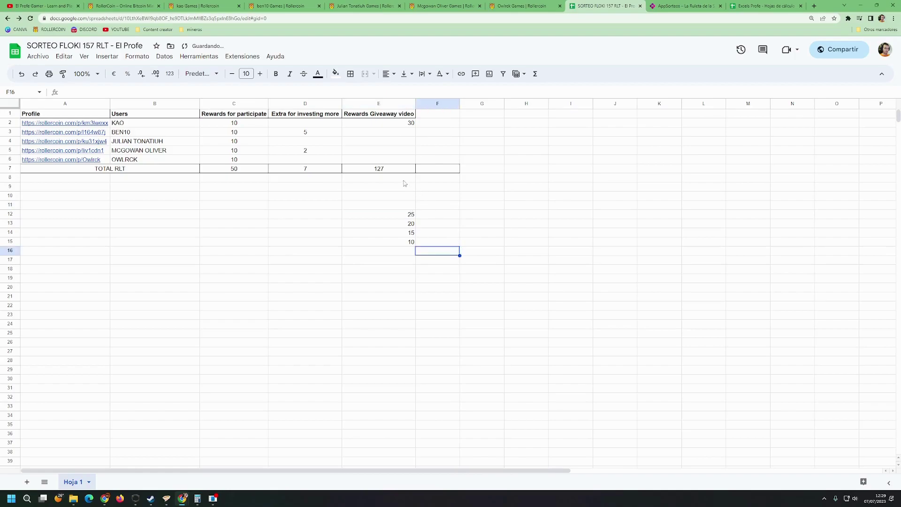
# Step: Change the total formula in E7 so that SUMA adds only the giveaway rewards in E2:E6
pyautogui.click(396, 168)
pyautogui.doubleClick(395, 170)
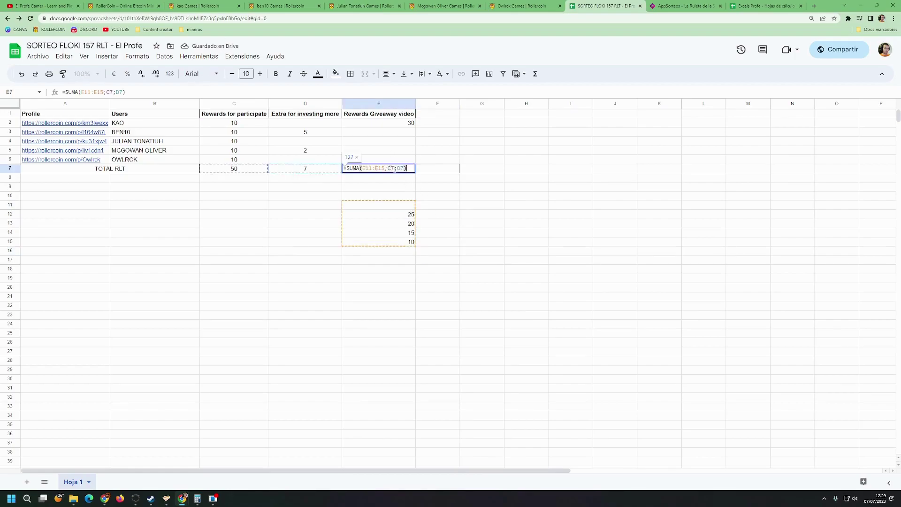
pyautogui.press('BackSpace')
pyautogui.press('BackSpace')
pyautogui.press('BackSpace')
pyautogui.press('BackSpace')
pyautogui.press('BackSpace')
pyautogui.press('BackSpace')
pyautogui.press('BackSpace')
pyautogui.press('BackSpace')
pyautogui.press('BackSpace')
pyautogui.press('BackSpace')
pyautogui.press('BackSpace')
pyautogui.press('BackSpace')
pyautogui.press('BackSpace')
pyautogui.press('BackSpace')
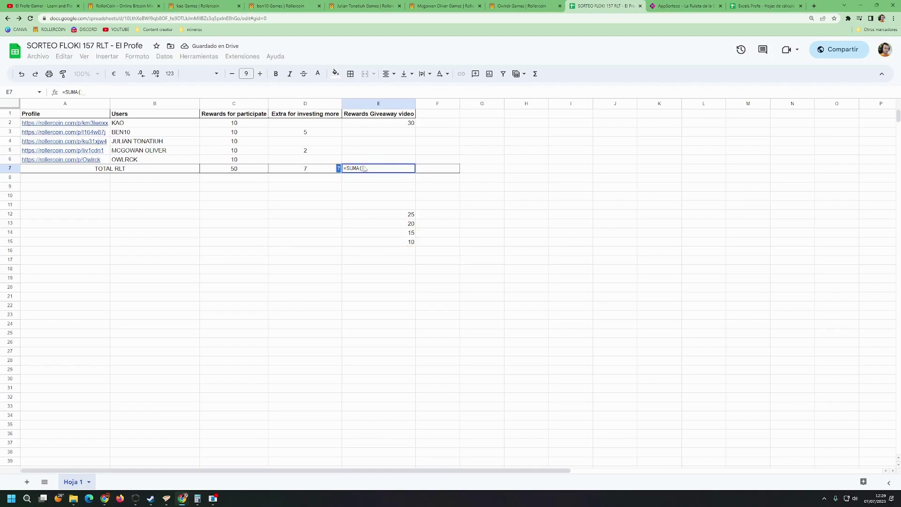
pyautogui.moveTo(394, 123); pyautogui.dragTo(392, 156)
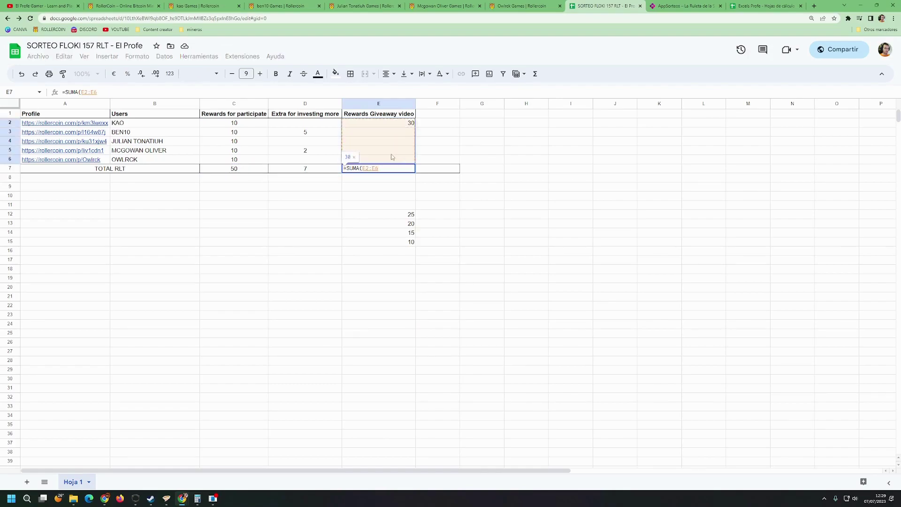
pyautogui.press('Return')
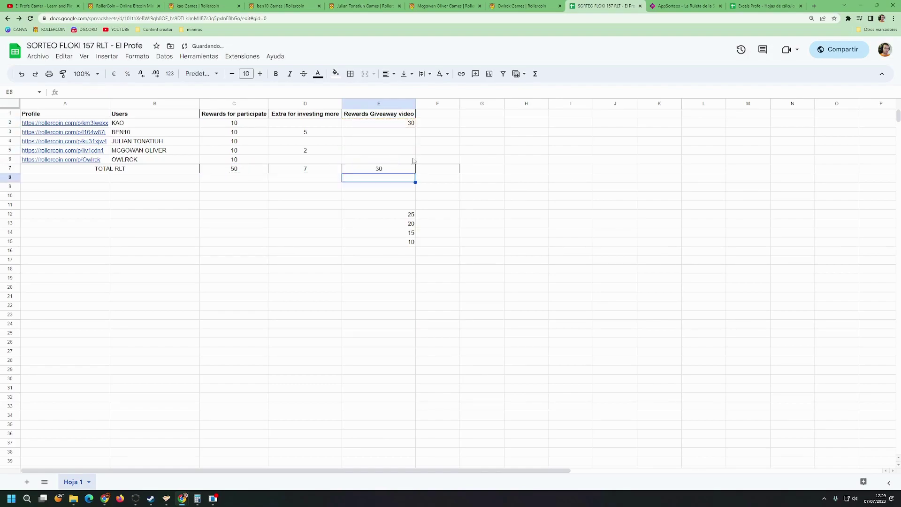
# Step: Switch to the AppSorteos roulette, start it with the four remaining participants and spin it once
pyautogui.click(444, 197)
pyautogui.click(390, 124)
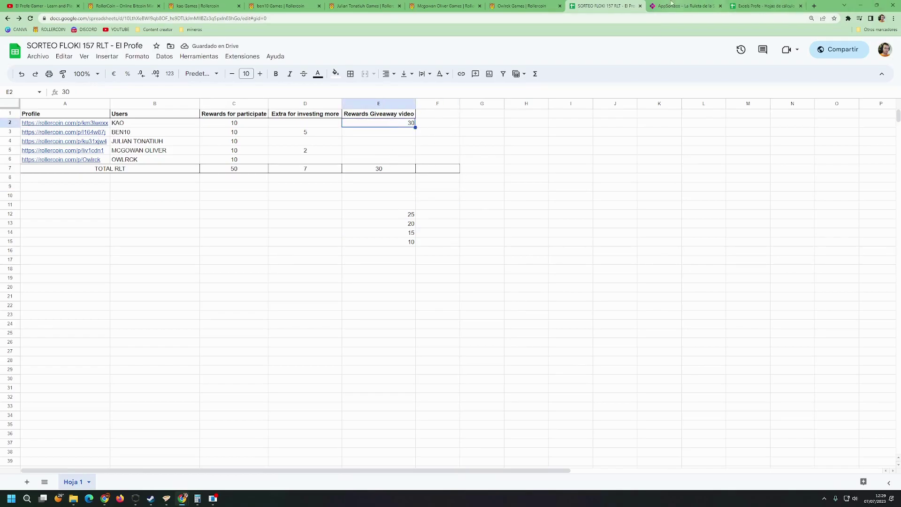
pyautogui.click(685, 5)
pyautogui.click(308, 423)
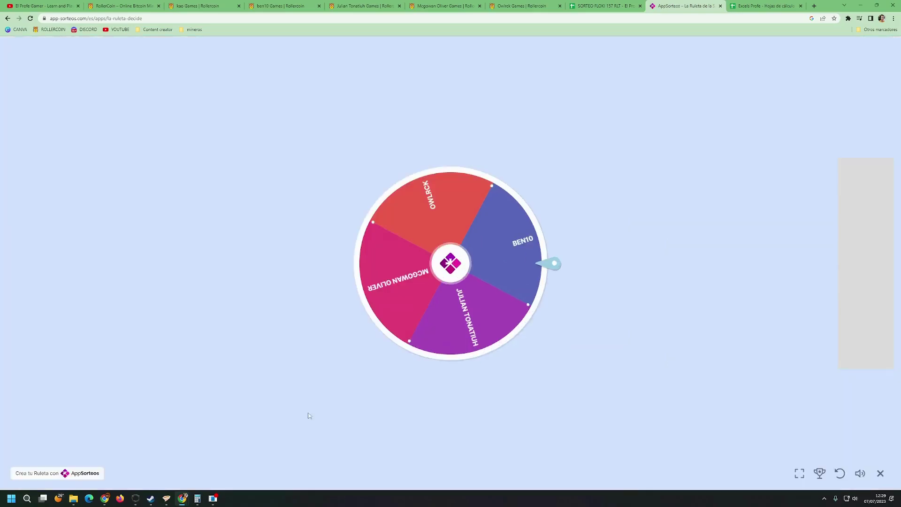
pyautogui.click(450, 264)
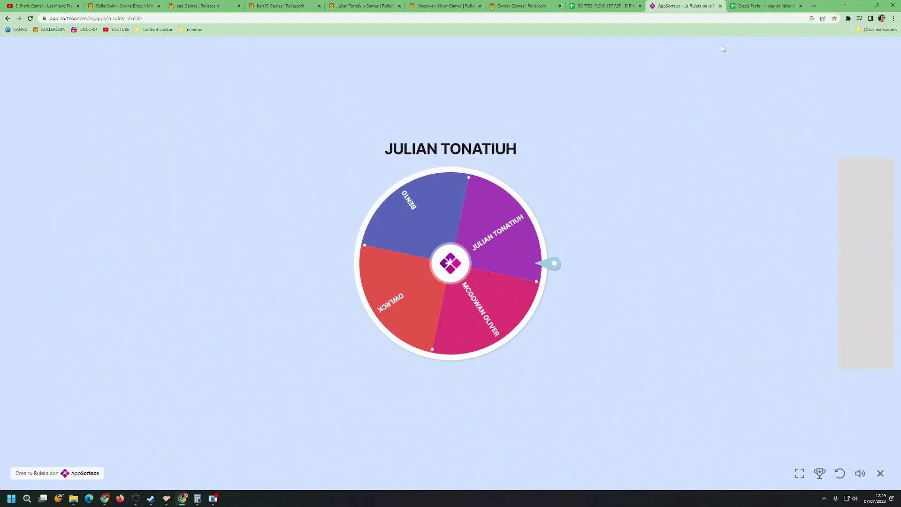
# Step: In the giveaway spreadsheet, enter 25 in E4 as the row 4 participant's giveaway reward and clear the awarded 25 from E12
pyautogui.click(603, 6)
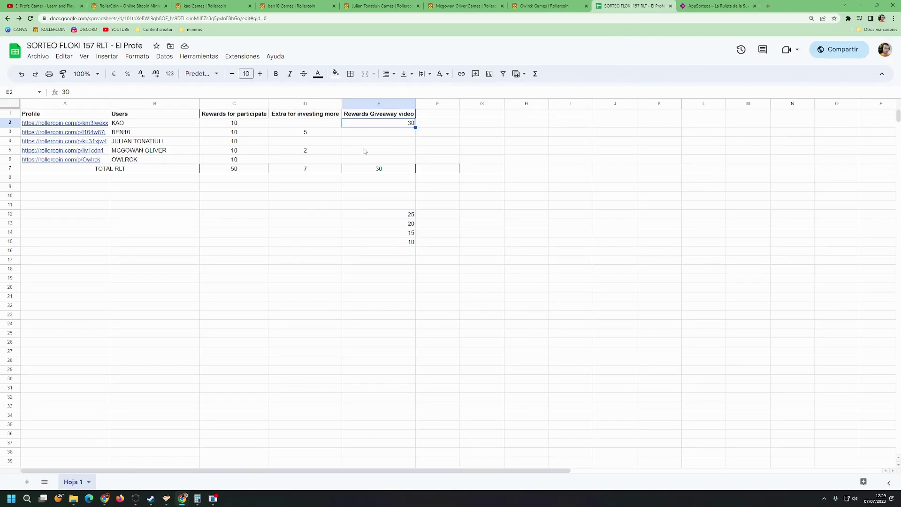
pyautogui.doubleClick(376, 141)
pyautogui.write('2')
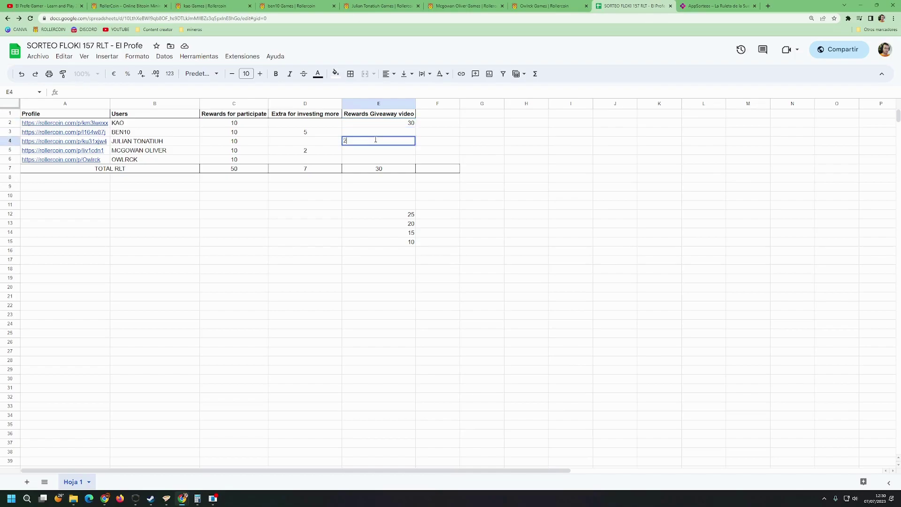
pyautogui.write('5')
pyautogui.click(379, 215)
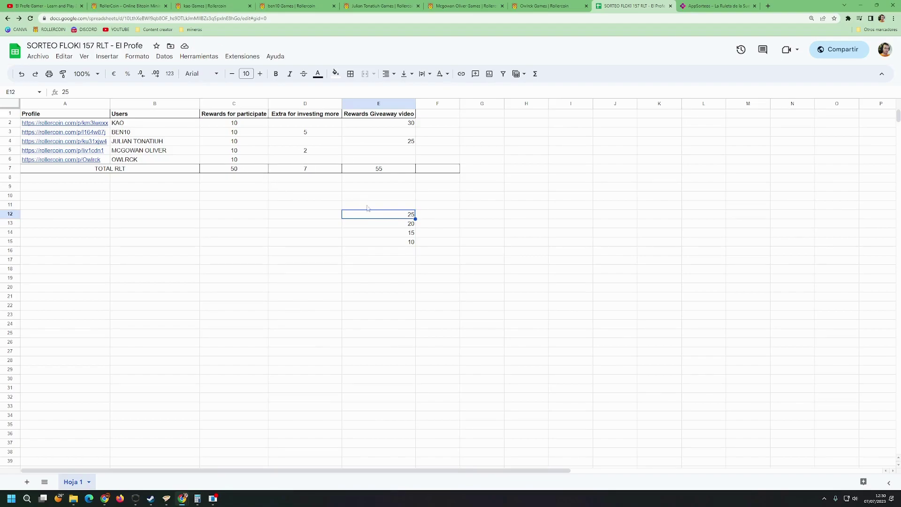
pyautogui.press('Delete')
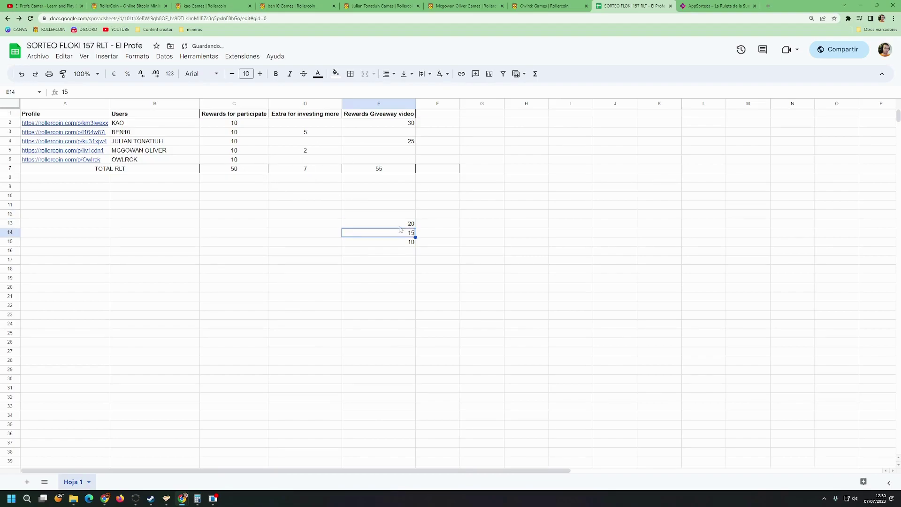
pyautogui.press('Down')
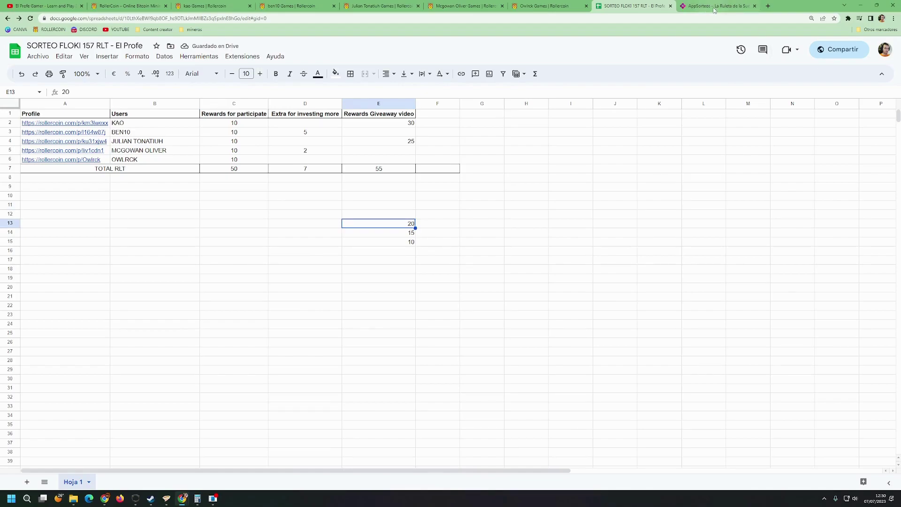
# Step: In the AppSorteos roulette, remove the second entry from the list and start the draw among the three remaining participants
pyautogui.click(714, 6)
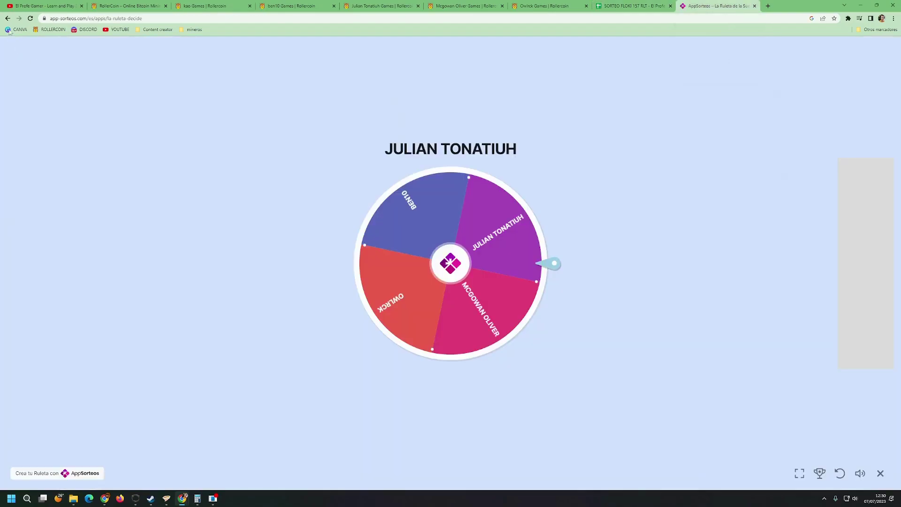
pyautogui.press('Escape')
pyautogui.click(285, 274)
pyautogui.hotkey('ctrl', 'shift', 'Left')
pyautogui.hotkey('ctrl', 'shift', 'Left')
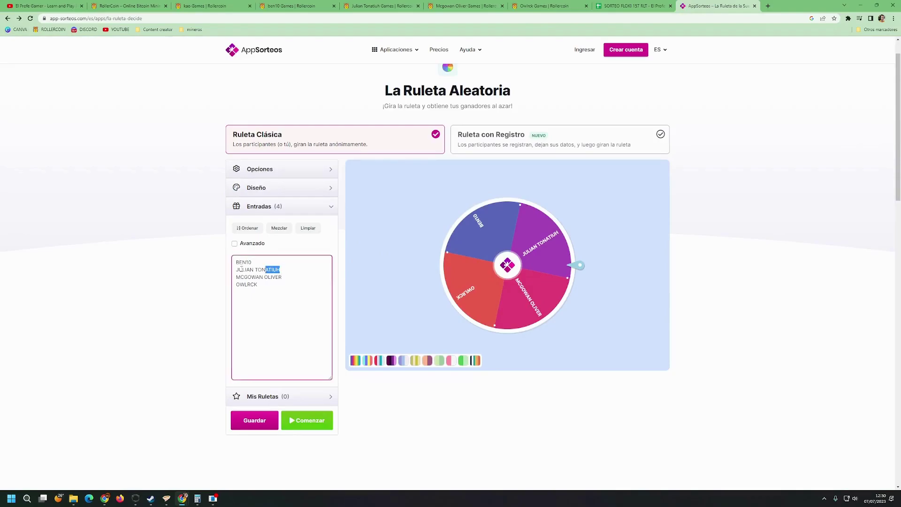
pyautogui.press('BackSpace')
pyautogui.press('BackSpace')
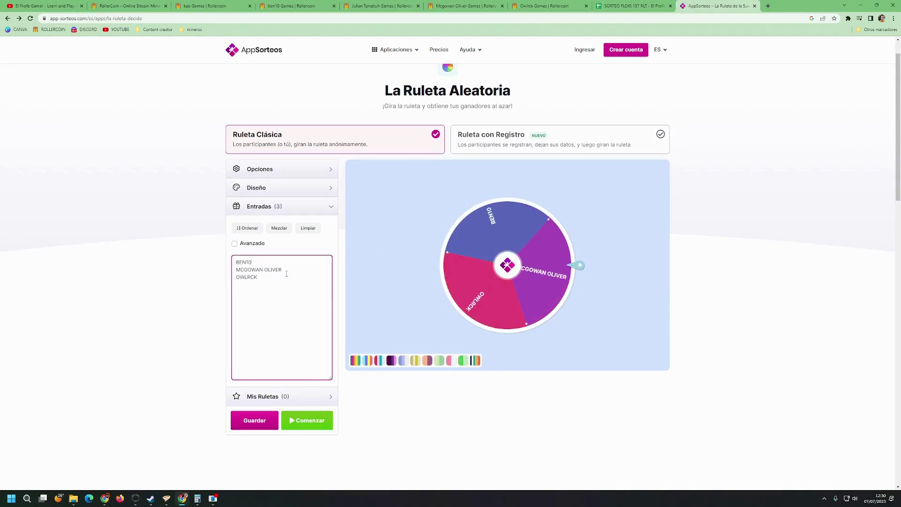
pyautogui.click(310, 423)
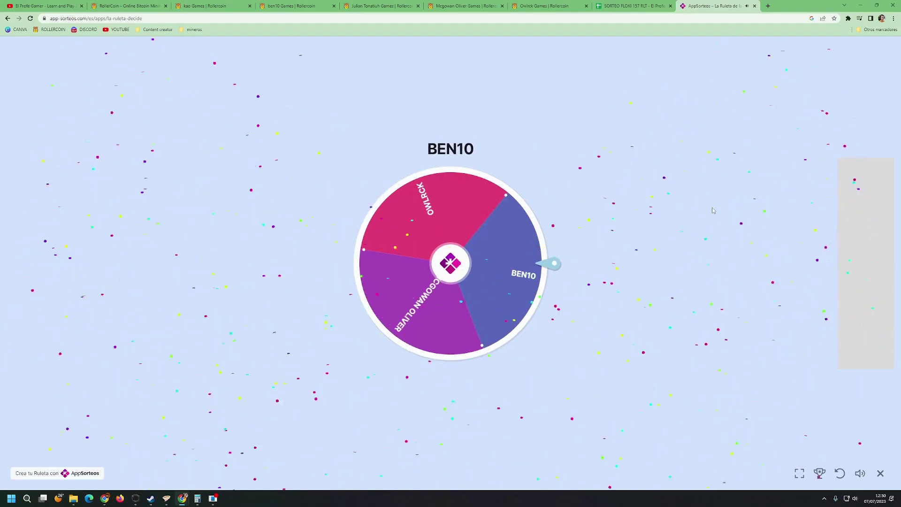
# Step: In the giveaway spreadsheet, enter 20 in E3 as the row 3 participant's giveaway reward and clear the awarded 20 from E13
pyautogui.click(631, 6)
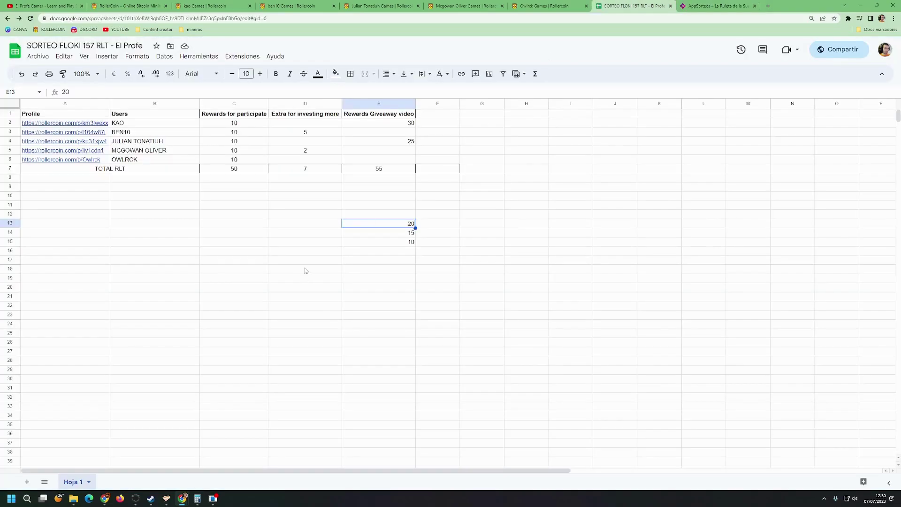
pyautogui.click(396, 135)
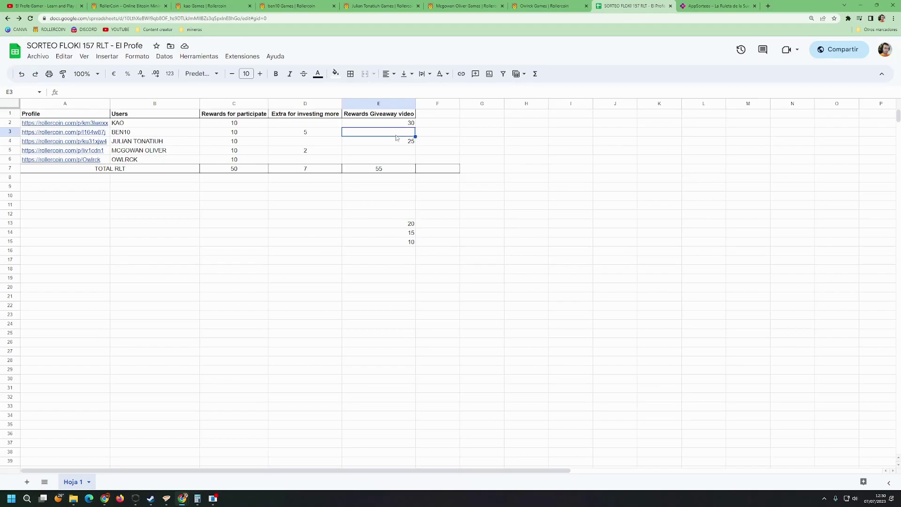
pyautogui.write('20')
pyautogui.click(375, 235)
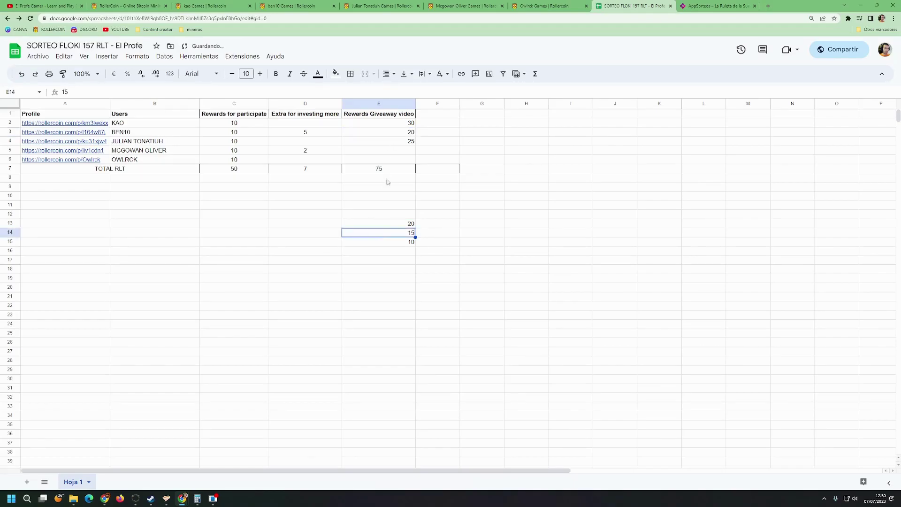
pyautogui.click(396, 226)
pyautogui.press('Delete')
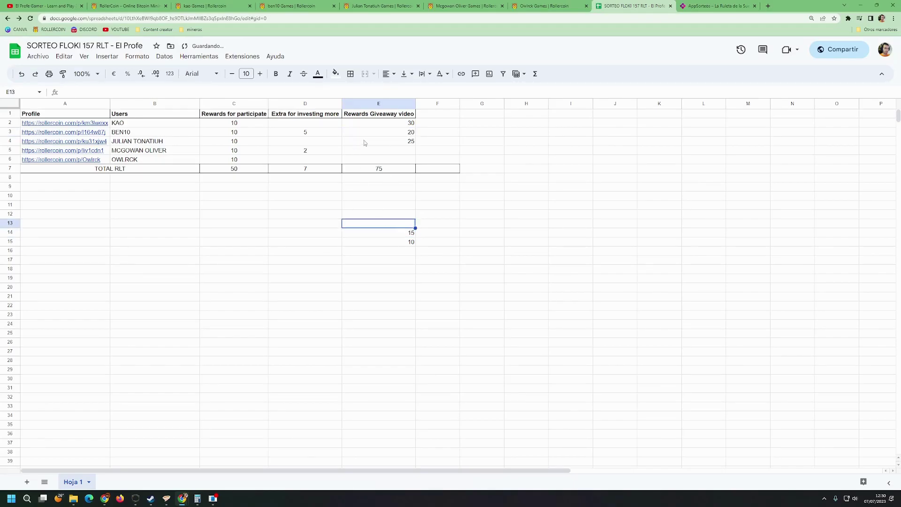
# Step: Examine the row 3 participant's giveaway reward in E3 and extra for investing more in D3
pyautogui.press('Up')
pyautogui.press('Up')
pyautogui.press('Up')
pyautogui.press('Up')
pyautogui.press('Up')
pyautogui.press('Up')
pyautogui.press('Up')
pyautogui.press('Up')
pyautogui.press('Up')
pyautogui.press('Up')
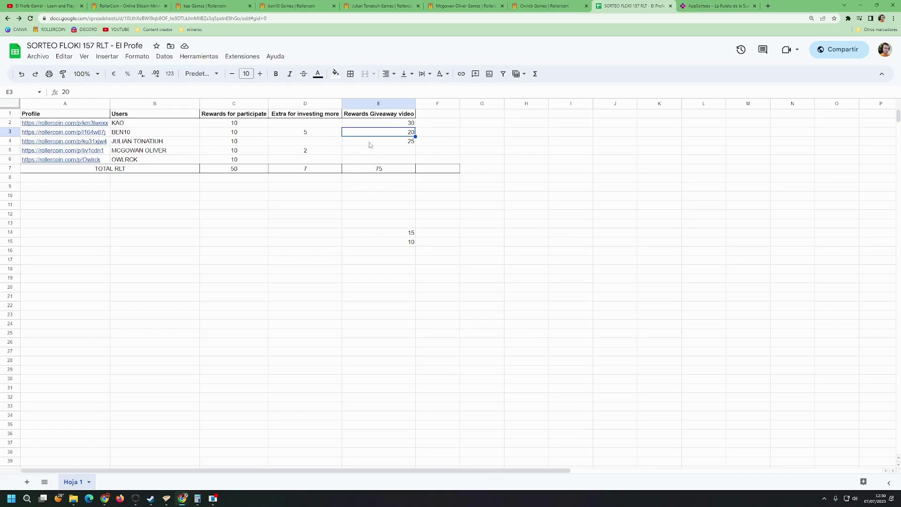
pyautogui.click(301, 132)
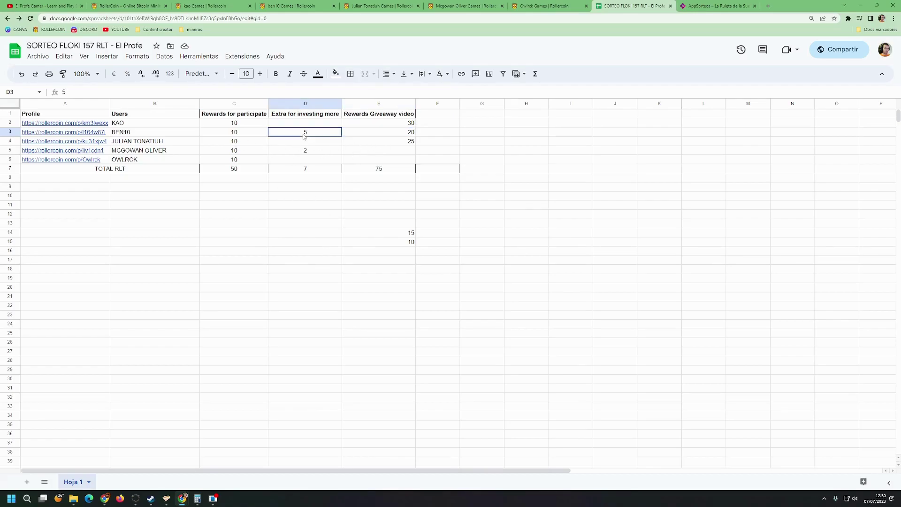
# Step: Examine the giveaway prizes still to award in E14:E15
pyautogui.click(322, 249)
pyautogui.click(395, 229)
pyautogui.click(395, 232)
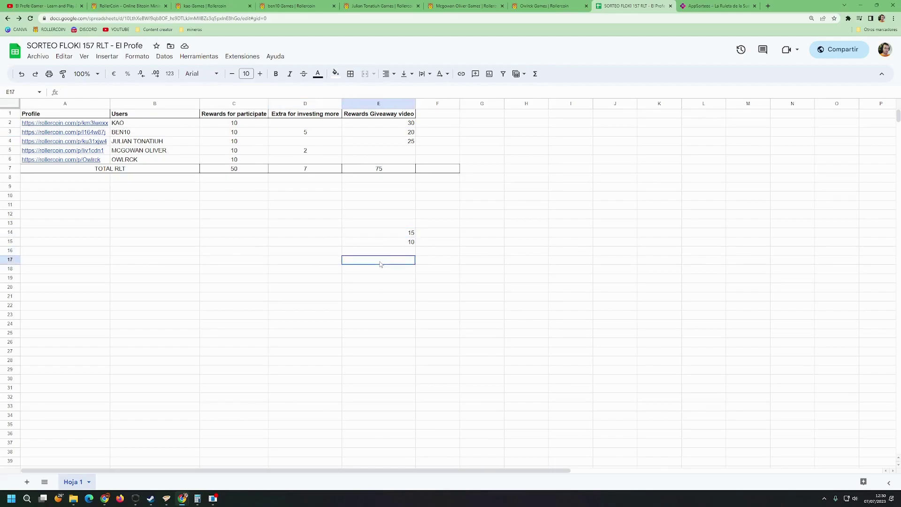
pyautogui.click(397, 242)
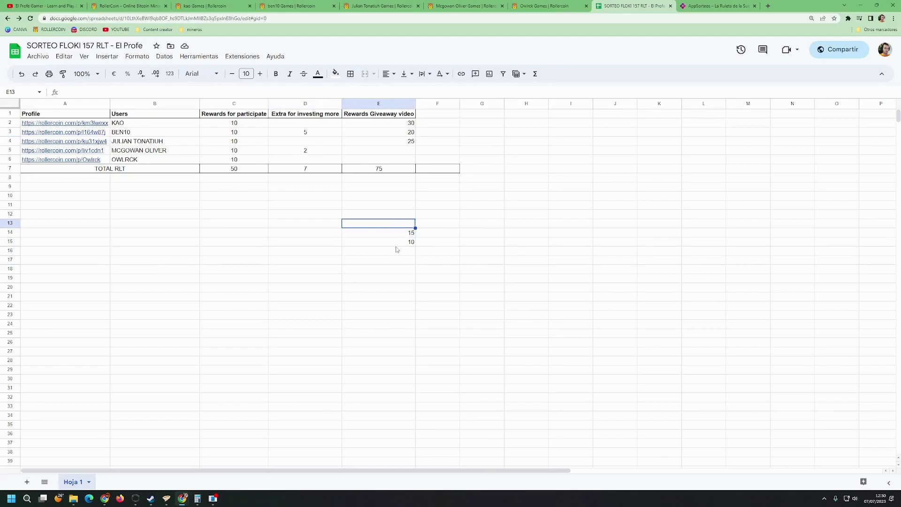
pyautogui.click(395, 234)
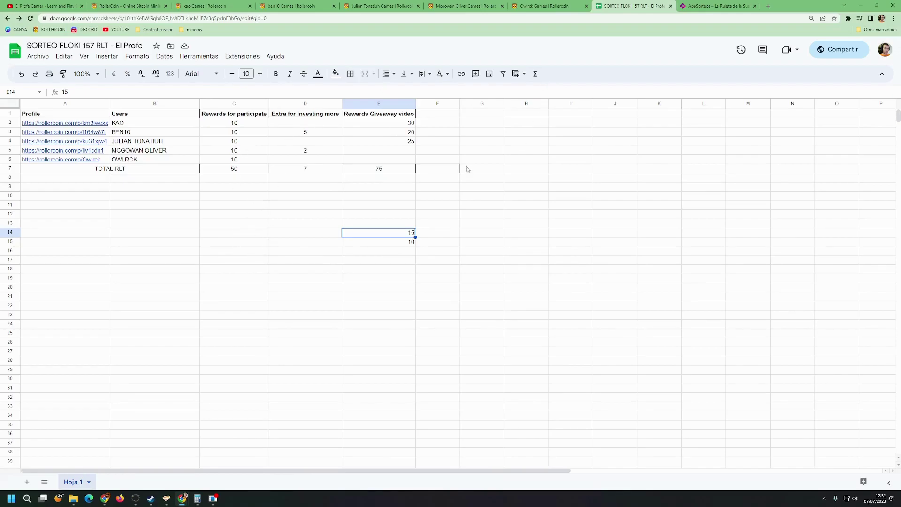
pyautogui.click(392, 200)
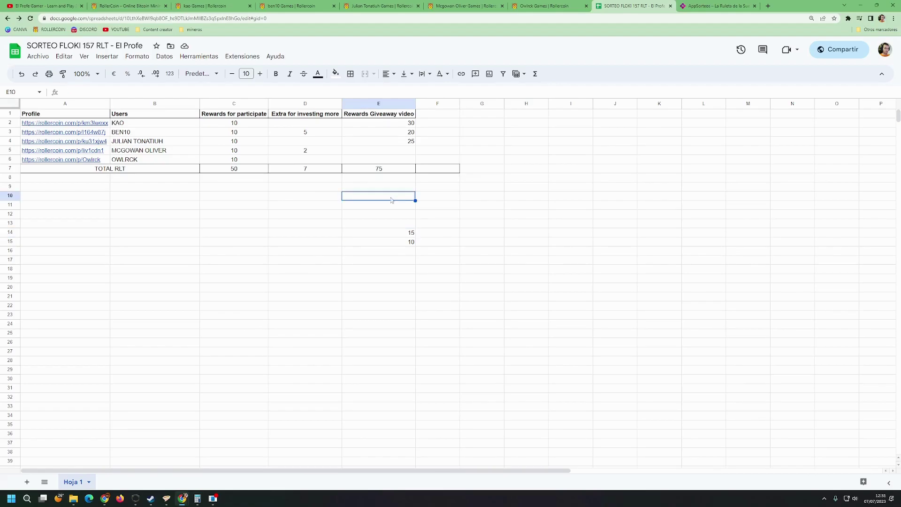
# Step: In the AppSorteos roulette, remove the first entry from the list and launch the wheel with the two remaining participants
pyautogui.click(392, 242)
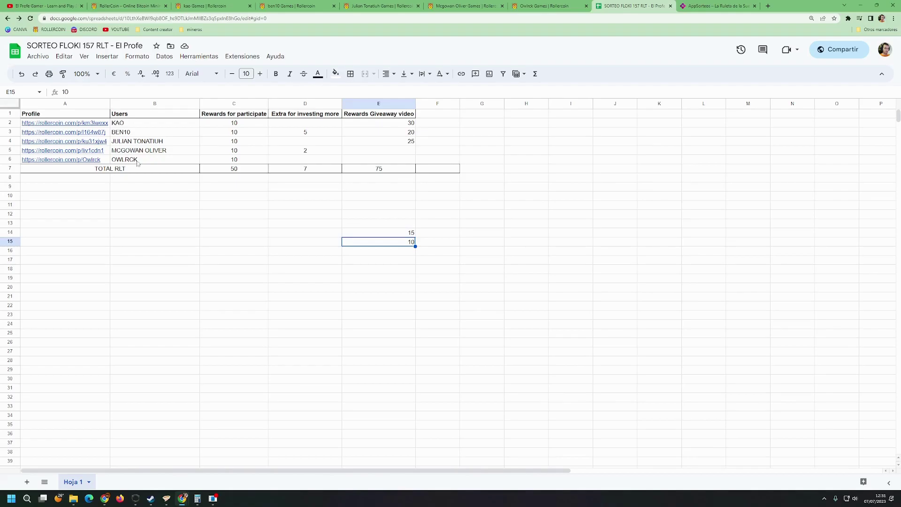
pyautogui.click(684, 6)
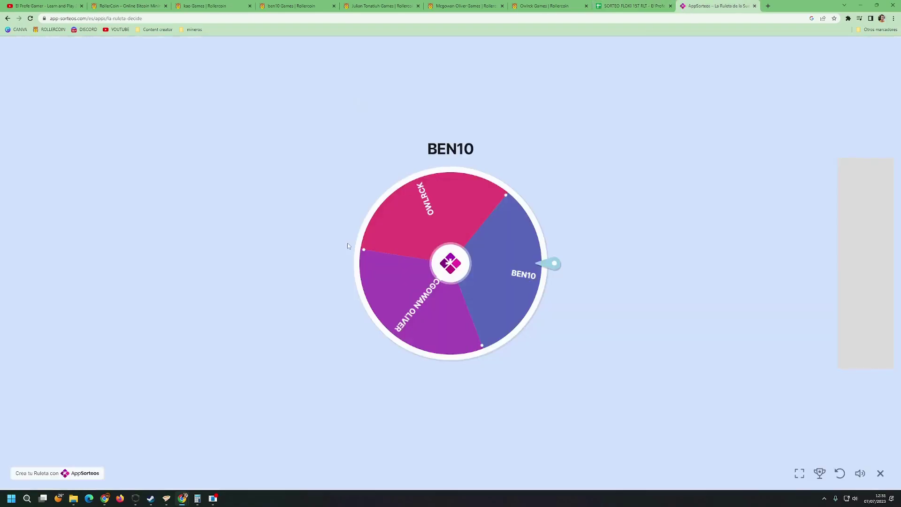
pyautogui.click(5, 21)
pyautogui.doubleClick(236, 261)
pyautogui.press('BackSpace')
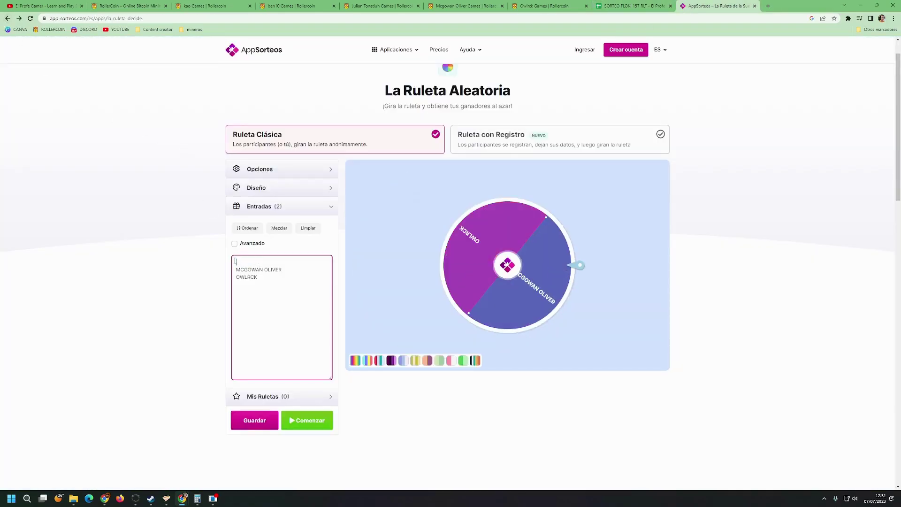
pyautogui.press('Delete')
pyautogui.click(306, 421)
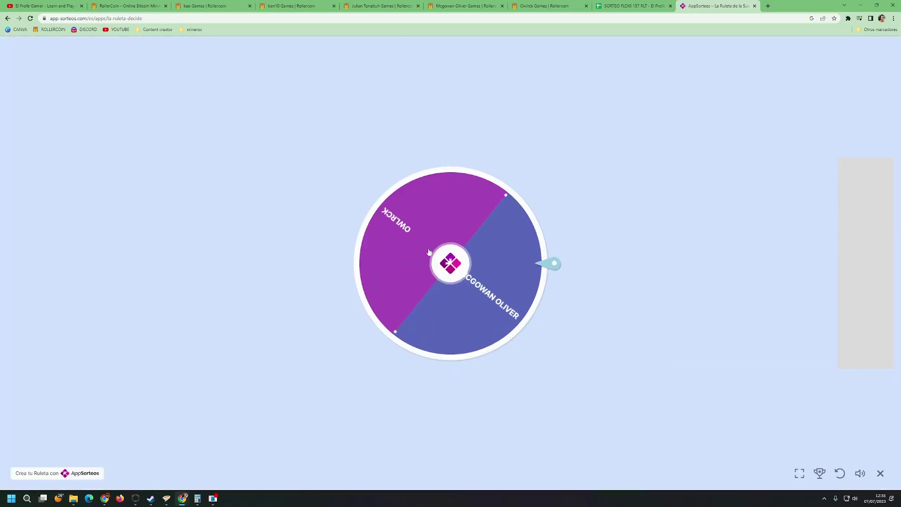
# Step: Check the prize at stake in E14 of the giveaway spreadsheet and return to the AppSorteos roulette to spin the two-participant wheel
pyautogui.click(643, 7)
pyautogui.press('Up')
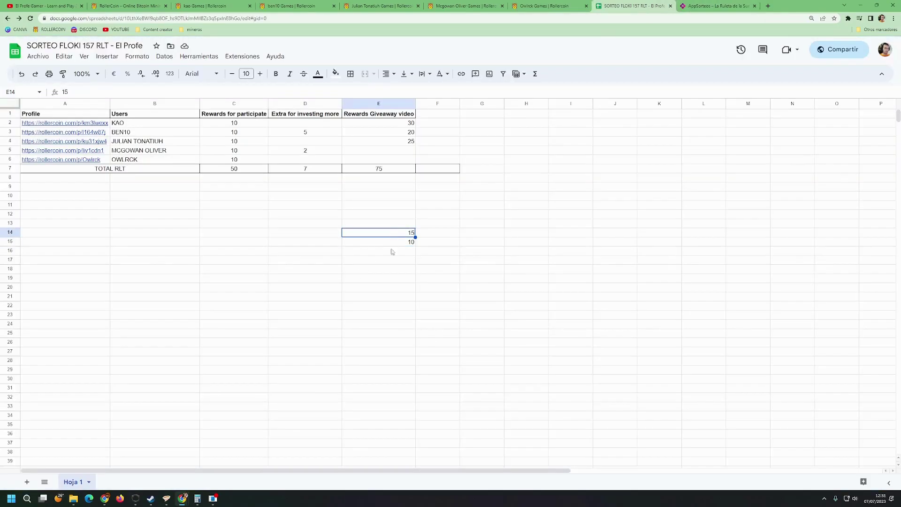
pyautogui.click(702, 9)
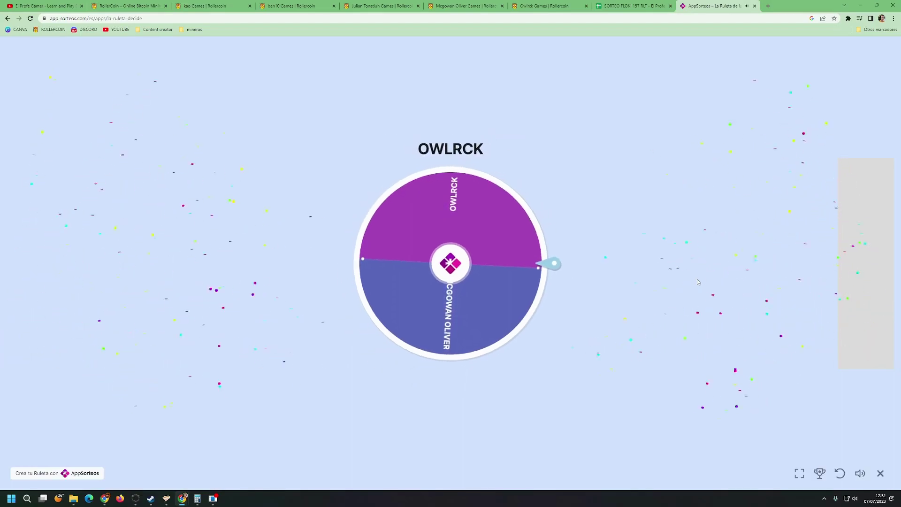
# Step: In the giveaway spreadsheet, enter 15 in E6 as the row 6 participant's giveaway reward and clear the awarded 15 from E14
pyautogui.click(649, 6)
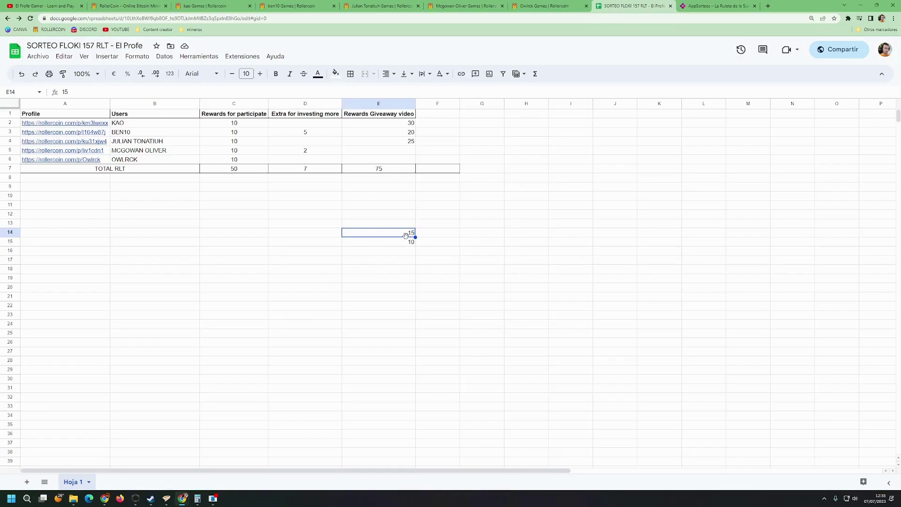
pyautogui.doubleClick(401, 153)
pyautogui.doubleClick(380, 159)
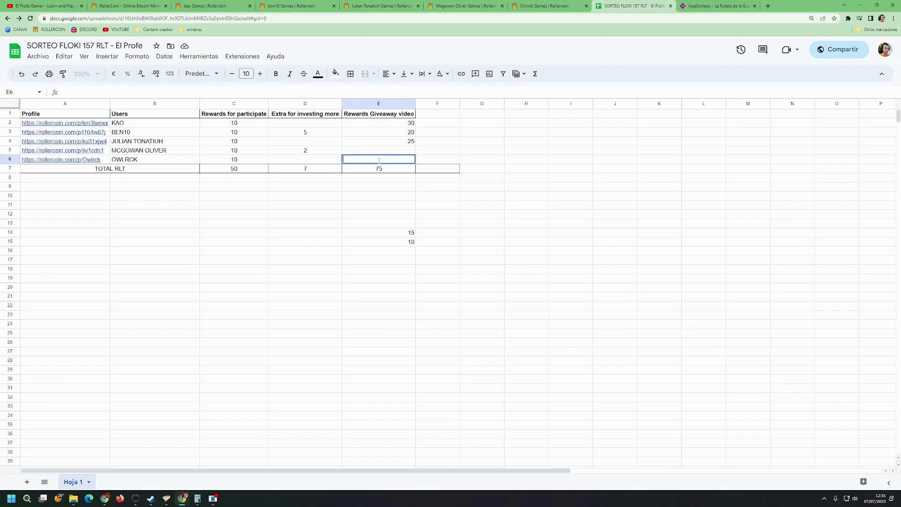
pyautogui.click(383, 205)
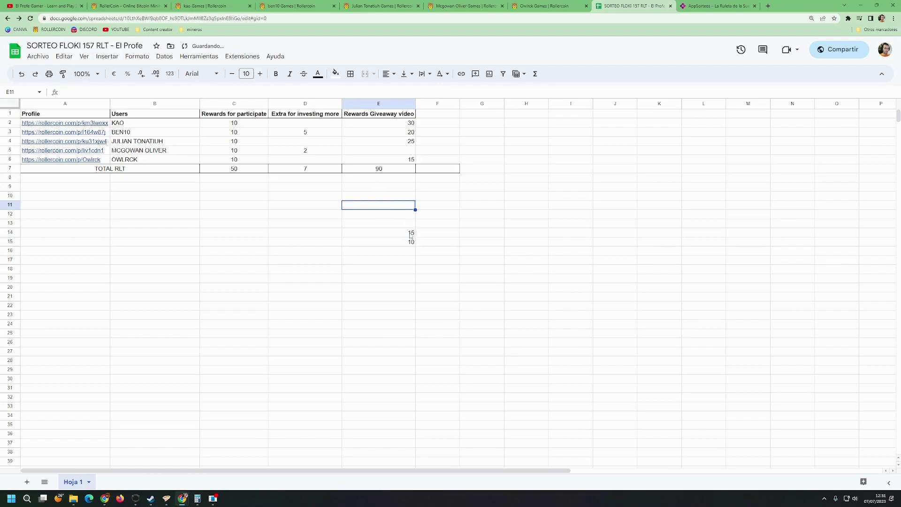
pyautogui.click(411, 233)
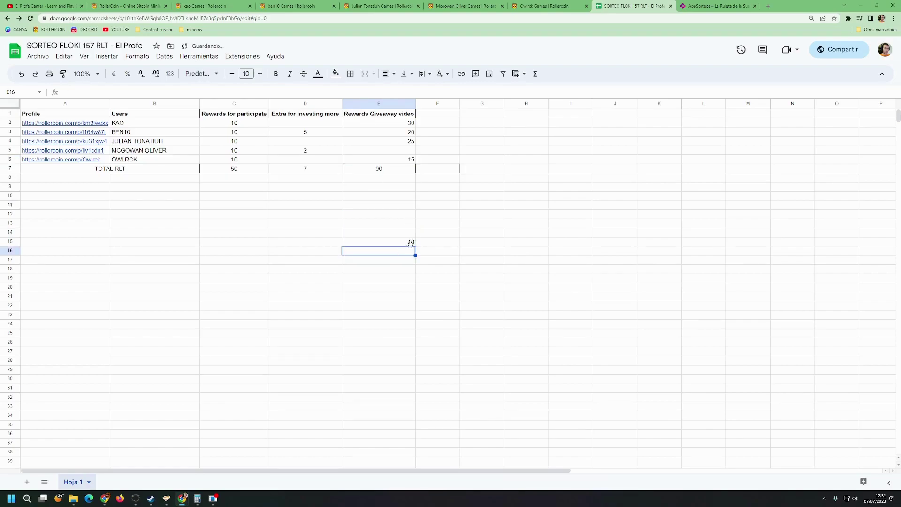
# Step: In the AppSorteos roulette, remove the second entry from the list and spin the wheel with the last remaining participant
pyautogui.click(735, 6)
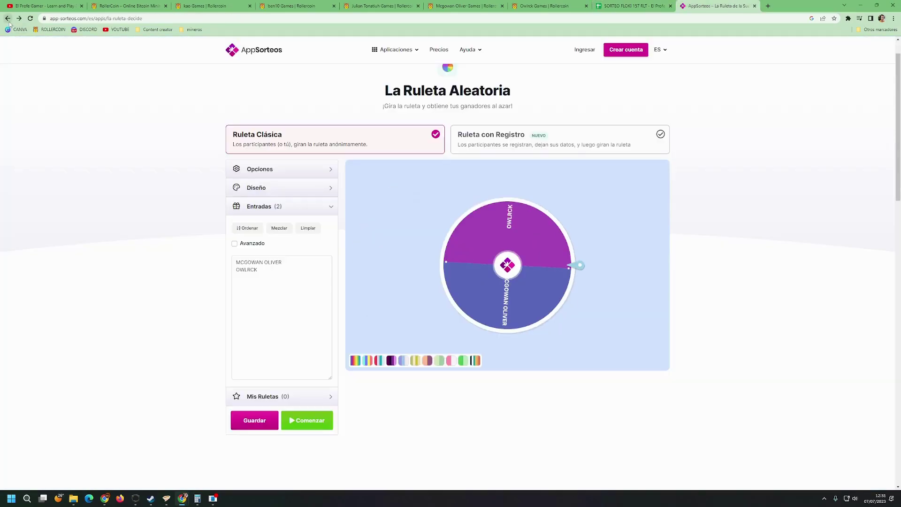
pyautogui.click(7, 17)
pyautogui.click(256, 270)
pyautogui.press('BackSpace')
pyautogui.press('BackSpace')
pyautogui.press('BackSpace')
pyautogui.press('BackSpace')
pyautogui.press('BackSpace')
pyautogui.press('BackSpace')
pyautogui.press('BackSpace')
pyautogui.click(329, 423)
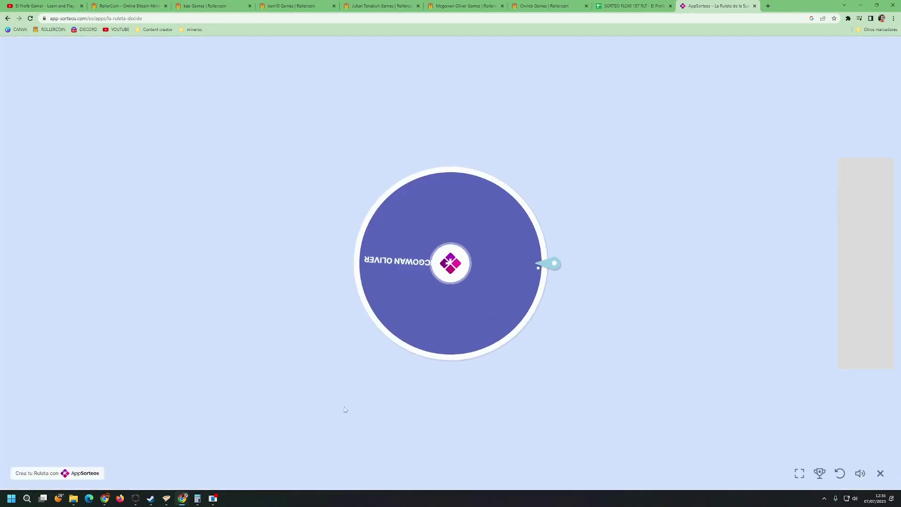
pyautogui.click(451, 271)
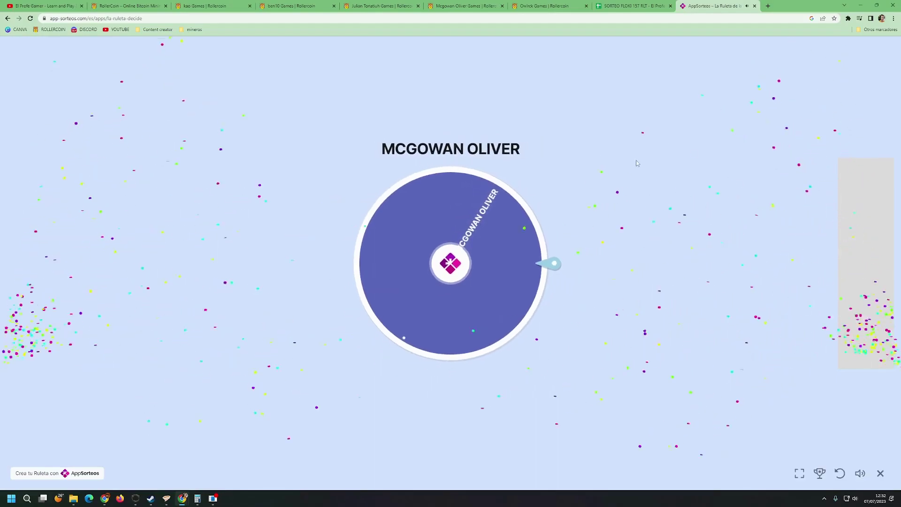
# Step: In the giveaway spreadsheet, enter 10 in E5 as the row 5 participant's giveaway reward and clear the awarded 10 from E15
pyautogui.click(634, 5)
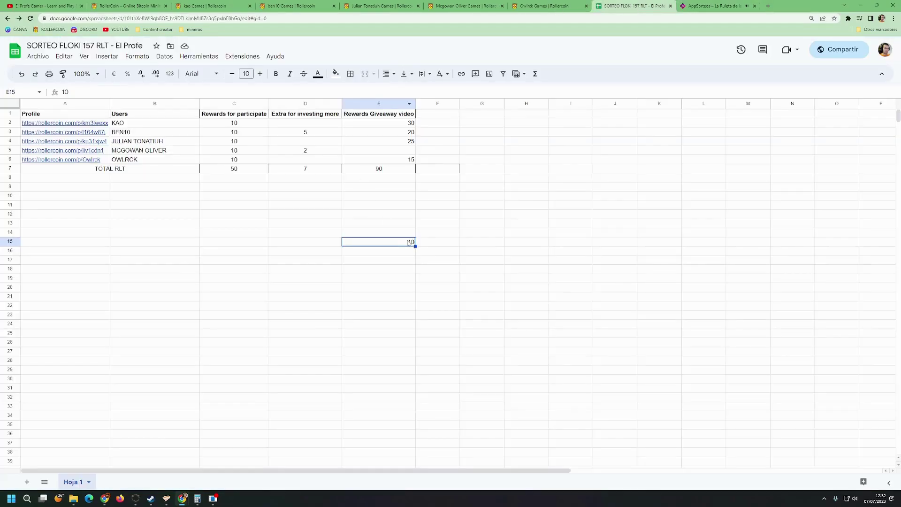
pyautogui.doubleClick(404, 150)
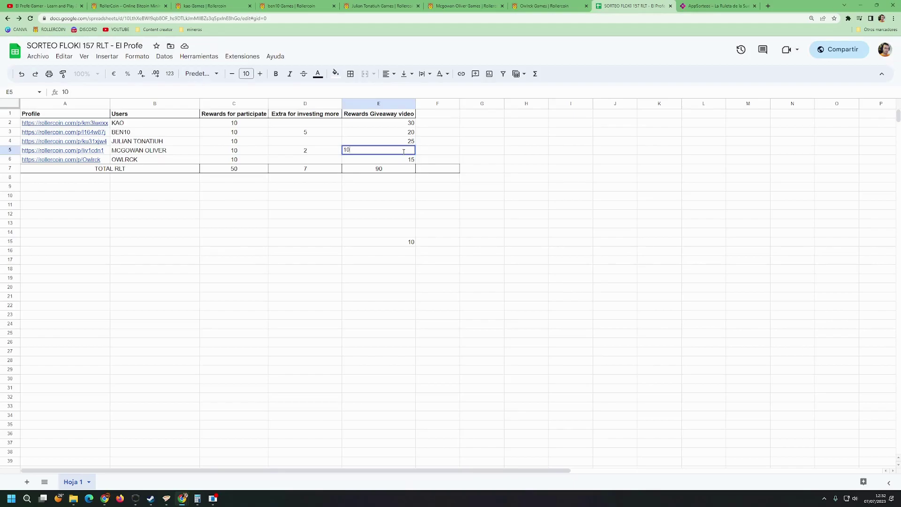
pyautogui.click(396, 197)
pyautogui.click(396, 243)
pyautogui.press('Delete')
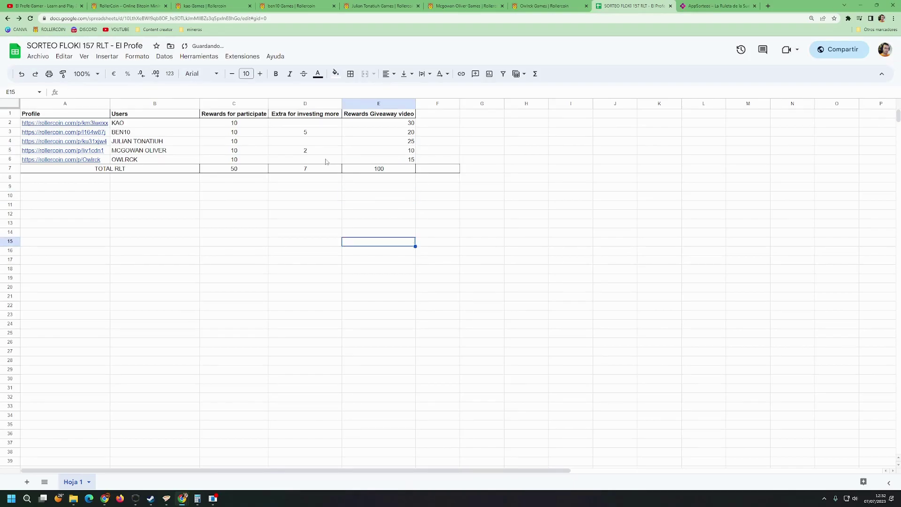
# Step: Examine the extra in D5, the giveaway reward in E6, the giveaway total in E7 and the participation rewards in C2:C6
pyautogui.click(319, 152)
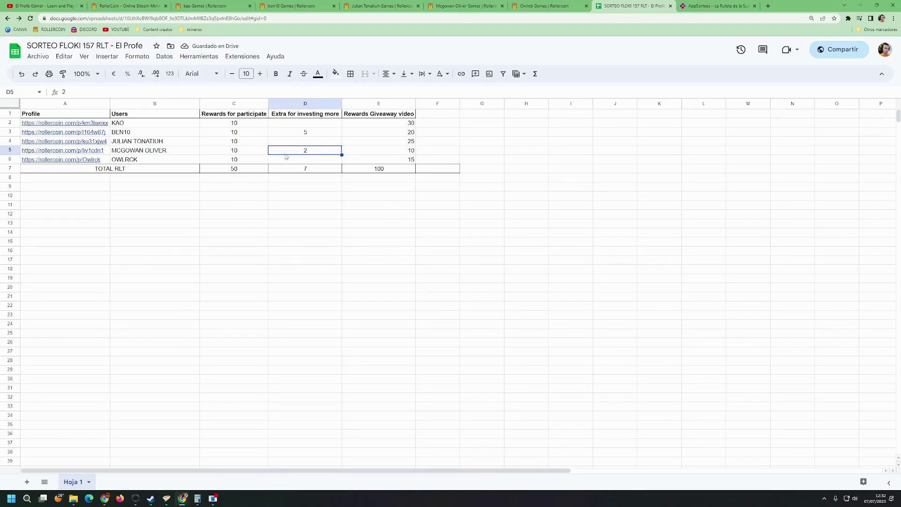
pyautogui.click(366, 196)
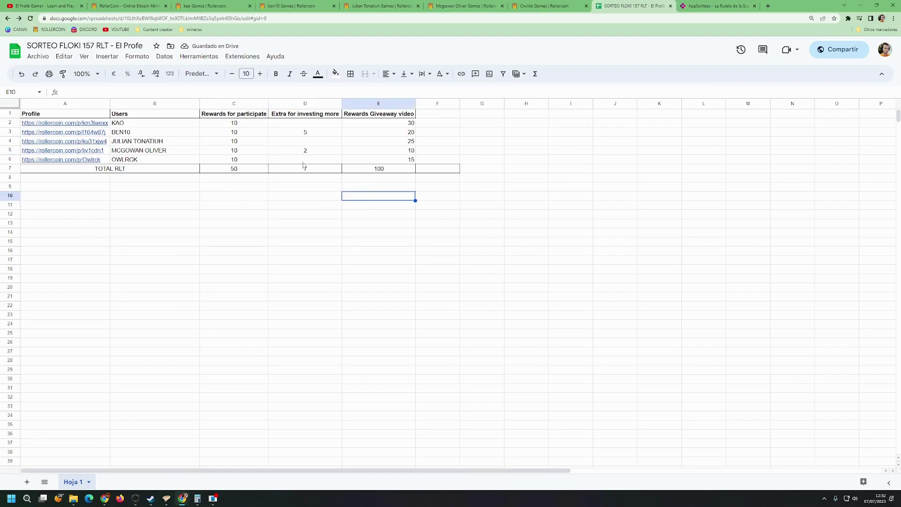
pyautogui.click(403, 162)
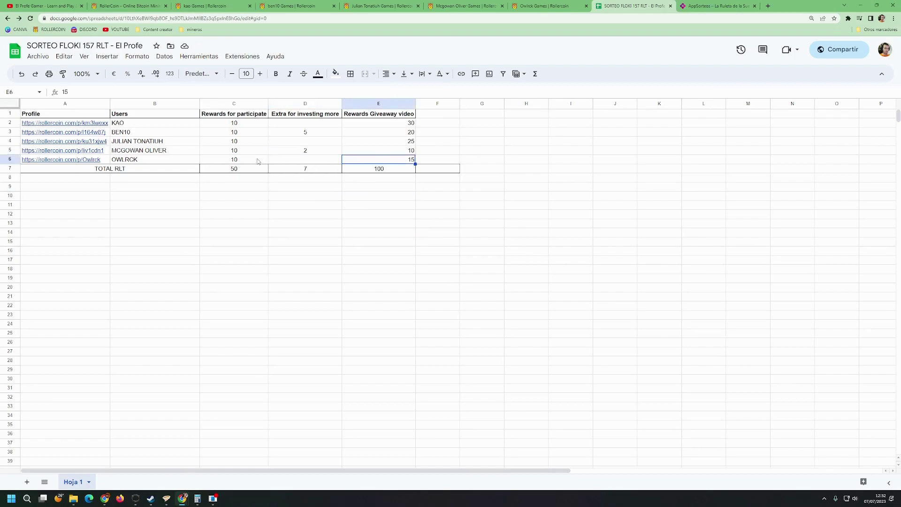
pyautogui.click(382, 187)
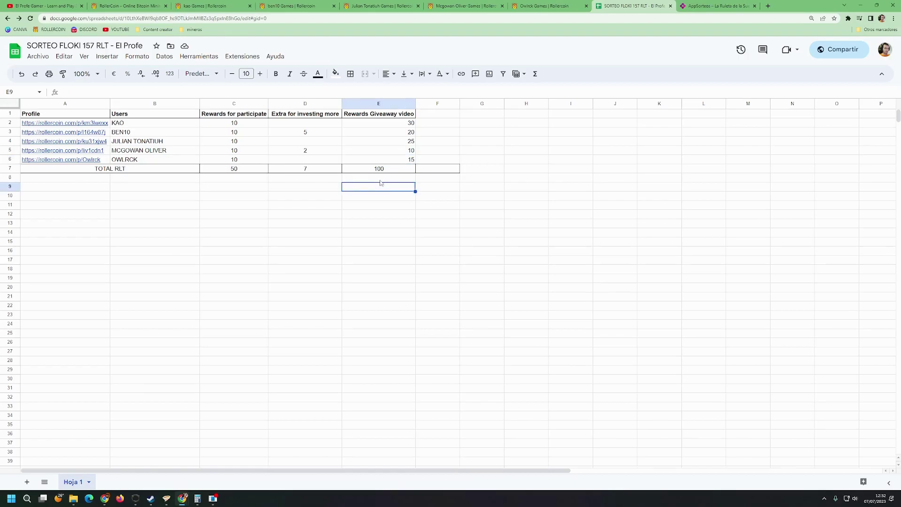
pyautogui.click(395, 170)
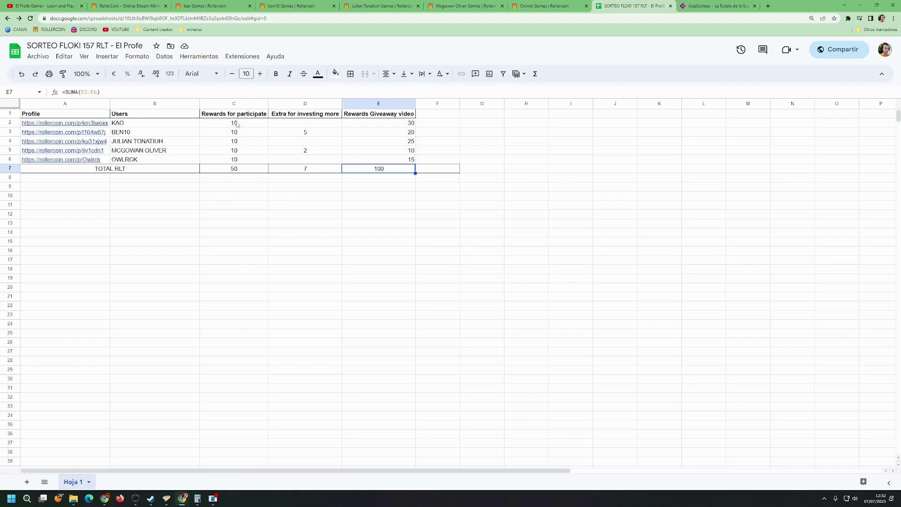
pyautogui.moveTo(238, 124); pyautogui.dragTo(248, 160)
pyautogui.click(258, 221)
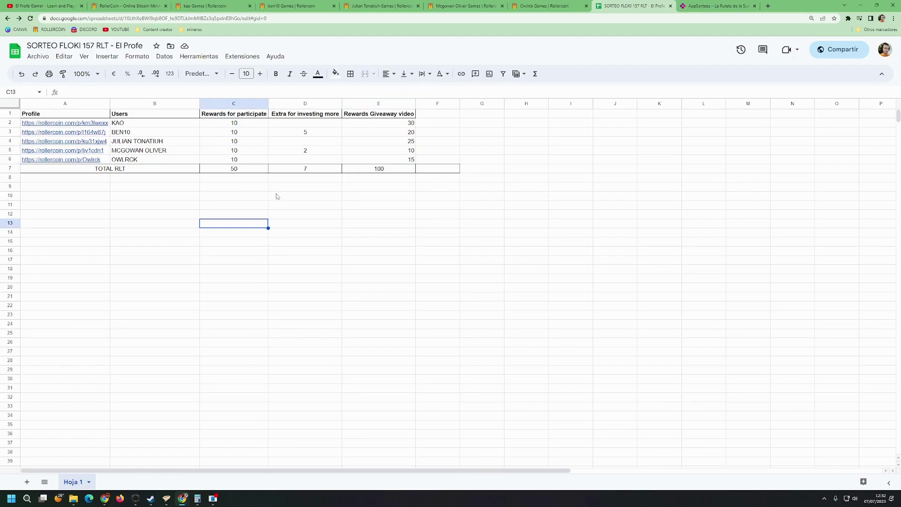
pyautogui.click(277, 196)
pyautogui.click(266, 198)
pyautogui.click(245, 208)
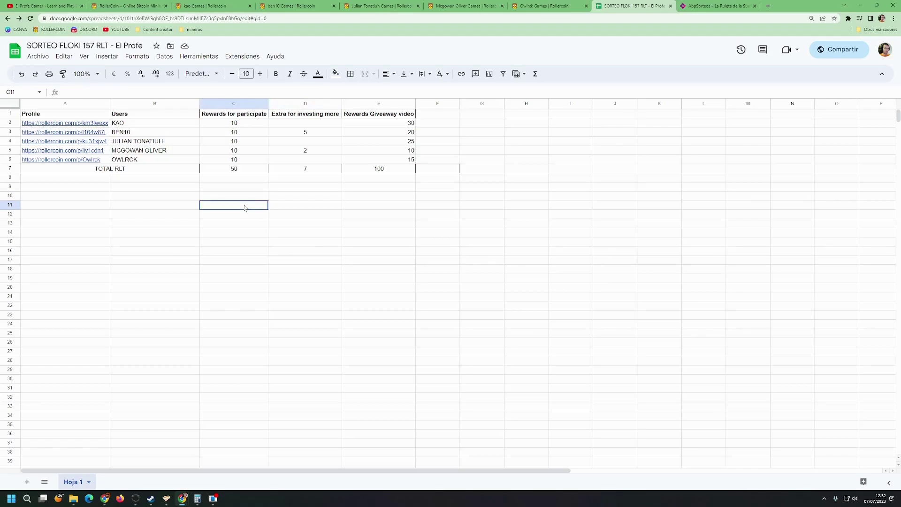
pyautogui.click(269, 209)
pyautogui.click(280, 213)
pyautogui.click(265, 215)
pyautogui.click(273, 215)
pyautogui.click(265, 215)
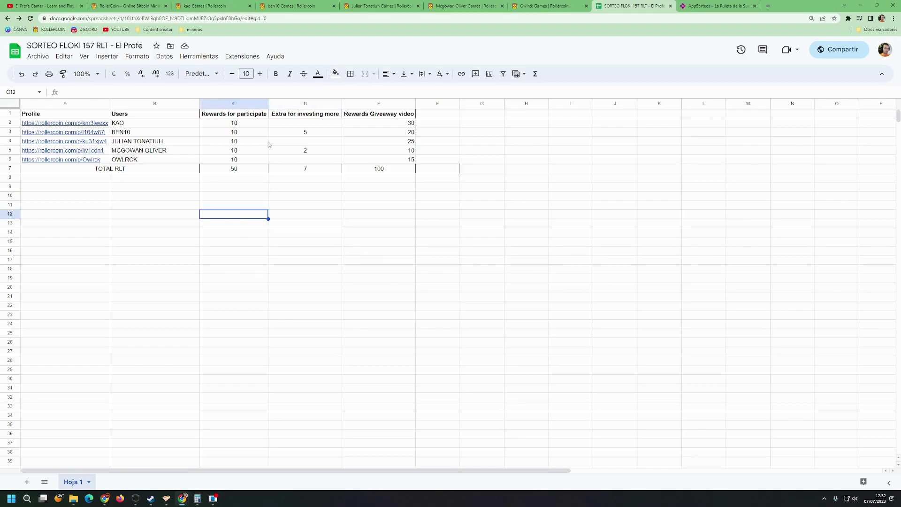
pyautogui.click(244, 232)
pyautogui.click(245, 211)
pyautogui.click(272, 215)
pyautogui.click(265, 215)
pyautogui.click(288, 220)
# Step: Examine the extras for investing more in D3 and D5, the participation rewards in C2:C6 and the giveaway rewards in E2:E7
pyautogui.click(310, 134)
pyautogui.click(314, 149)
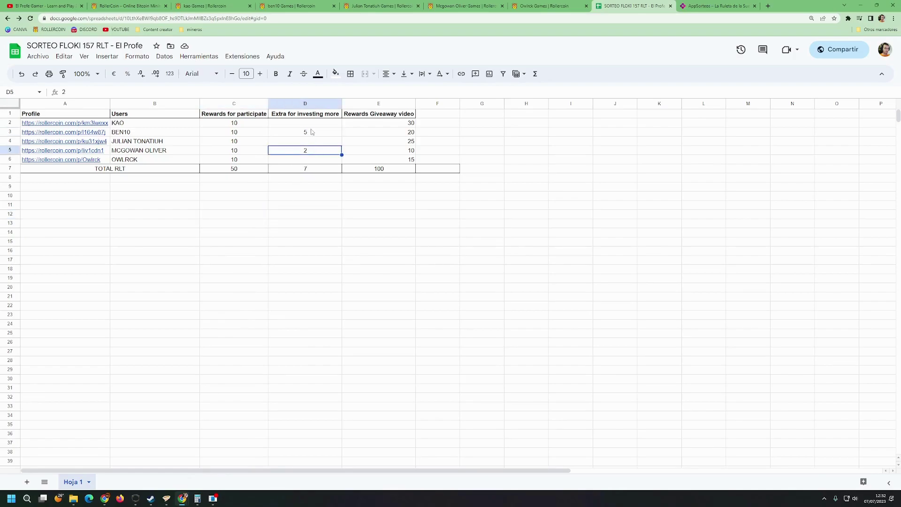
pyautogui.click(313, 132)
pyautogui.click(313, 148)
pyautogui.click(313, 133)
pyautogui.click(314, 149)
pyautogui.click(313, 133)
pyautogui.click(313, 150)
pyautogui.moveTo(257, 123); pyautogui.dragTo(264, 161)
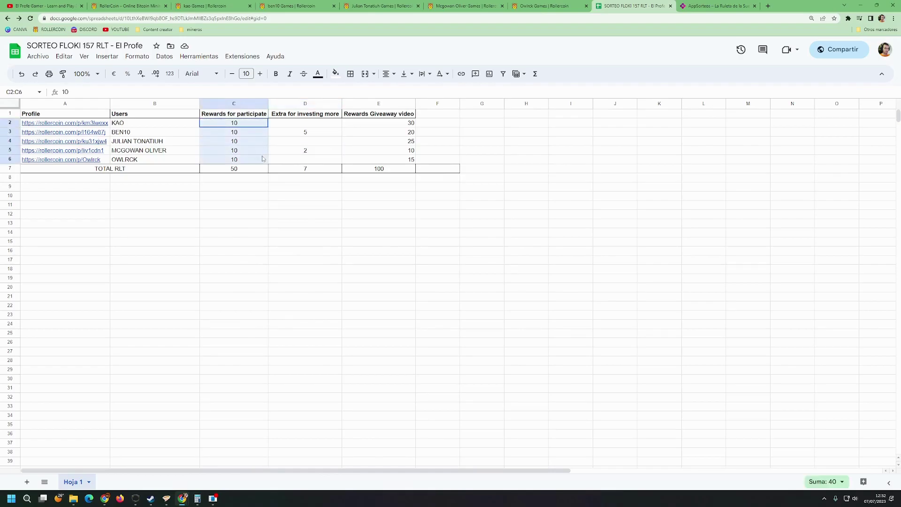
pyautogui.click(282, 207)
pyautogui.moveTo(382, 125); pyautogui.dragTo(389, 165)
pyautogui.click(392, 186)
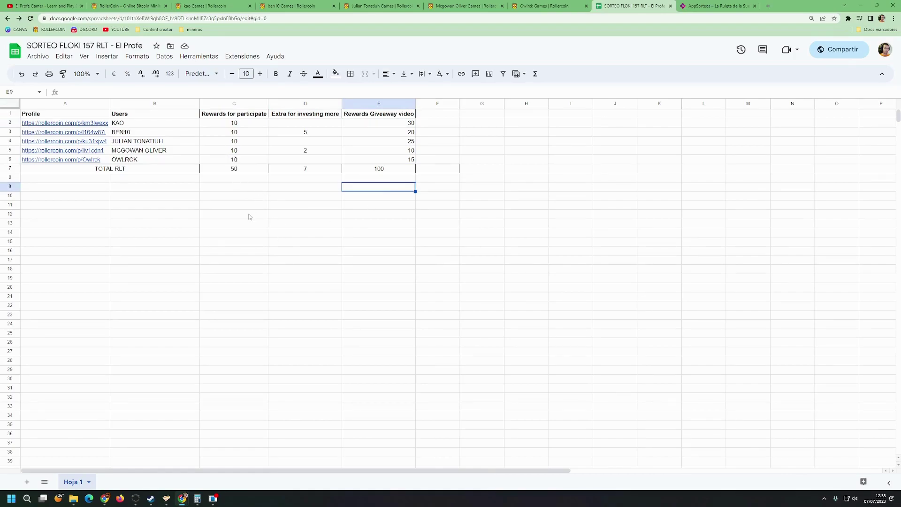
pyautogui.click(305, 233)
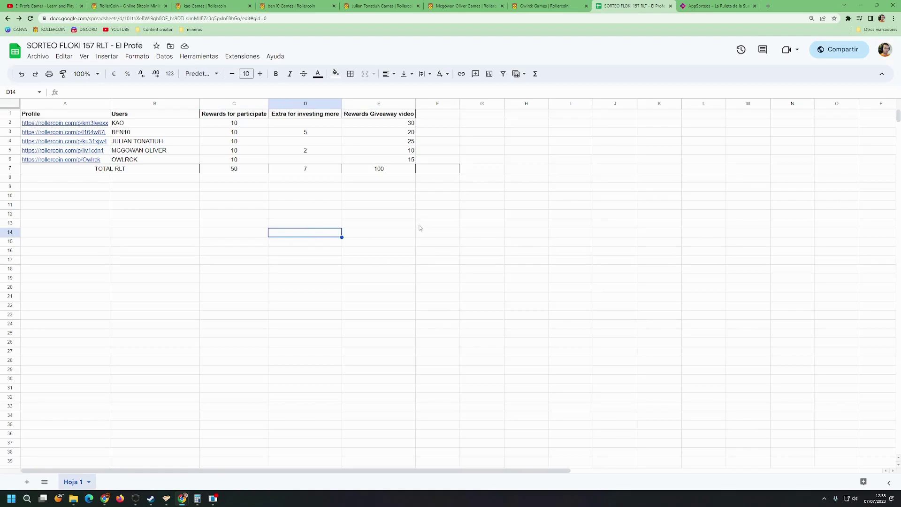
pyautogui.click(393, 231)
pyautogui.click(265, 231)
pyautogui.click(331, 243)
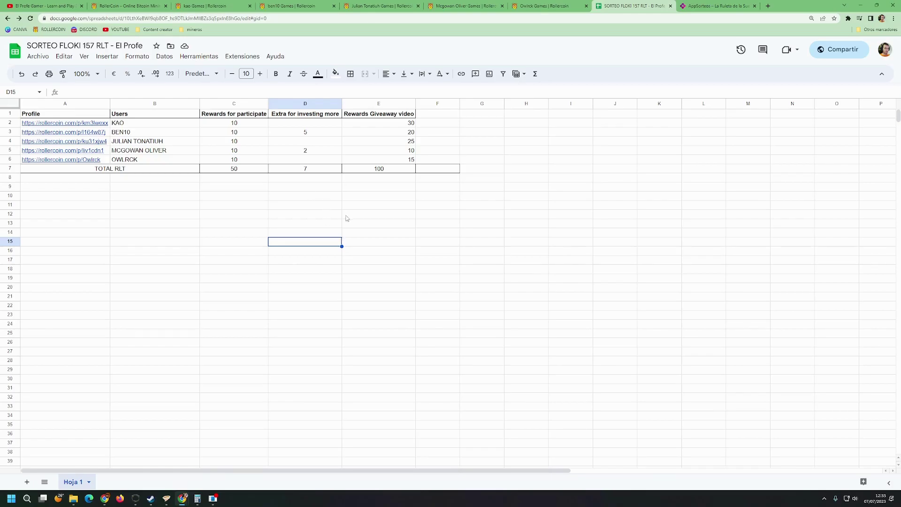
pyautogui.click(344, 218)
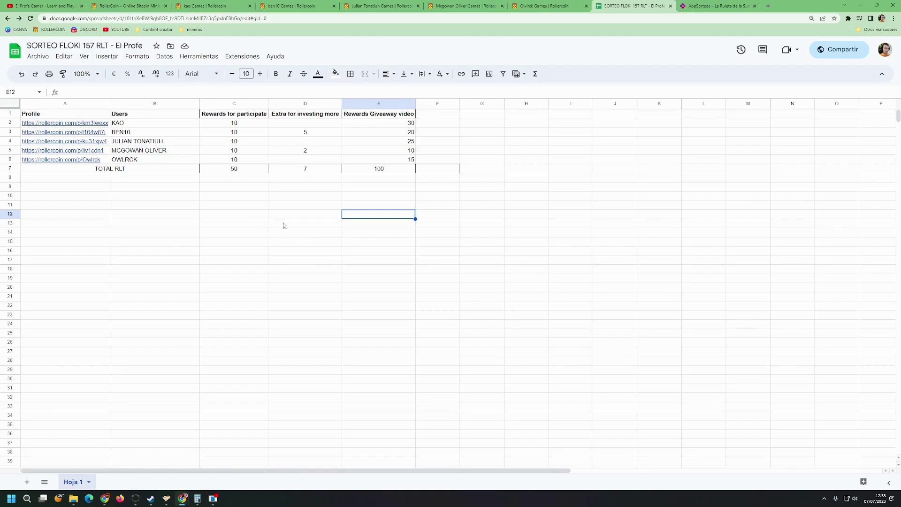
# Step: Examine the complete rewards table in A1:E7
pyautogui.moveTo(42, 115); pyautogui.dragTo(403, 170)
pyautogui.click(376, 233)
pyautogui.click(385, 206)
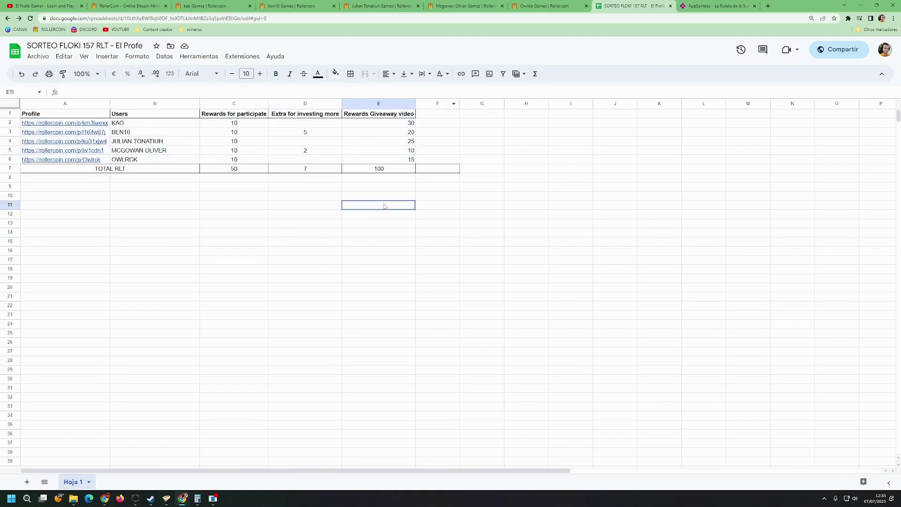
pyautogui.moveTo(44, 116); pyautogui.dragTo(409, 170)
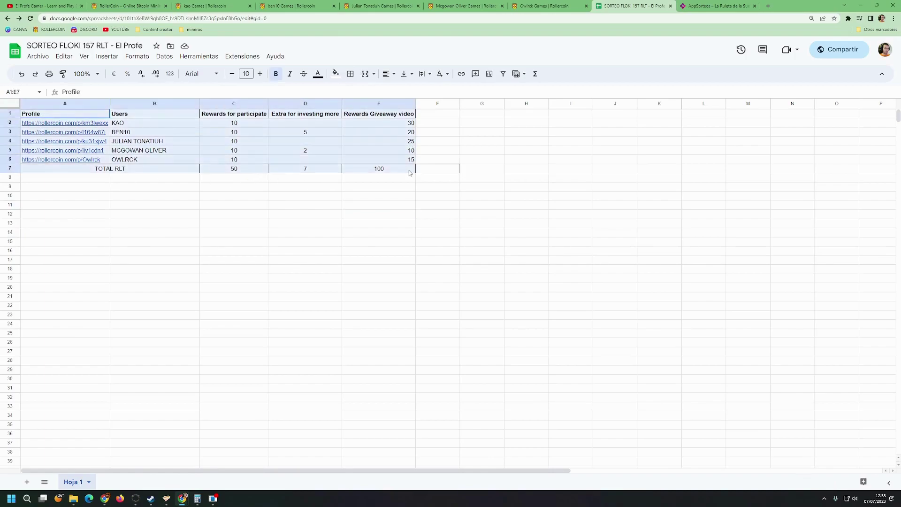
pyautogui.click(350, 250)
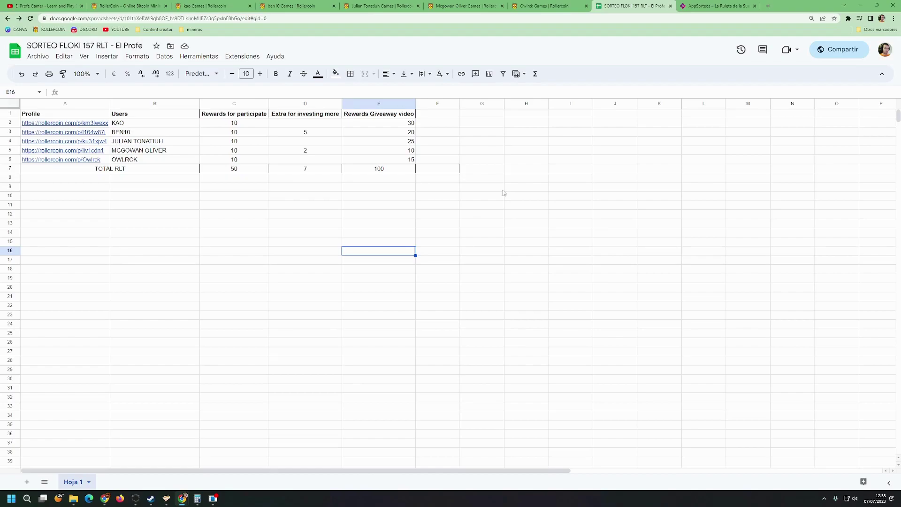
pyautogui.click(354, 226)
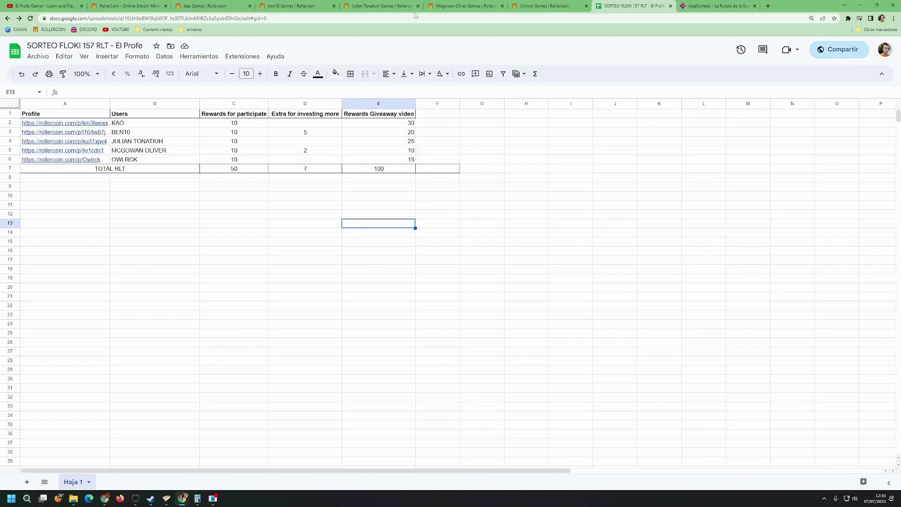
# Step: Switch to the row 2 participant's Rollercoin profile page
pyautogui.click(243, 7)
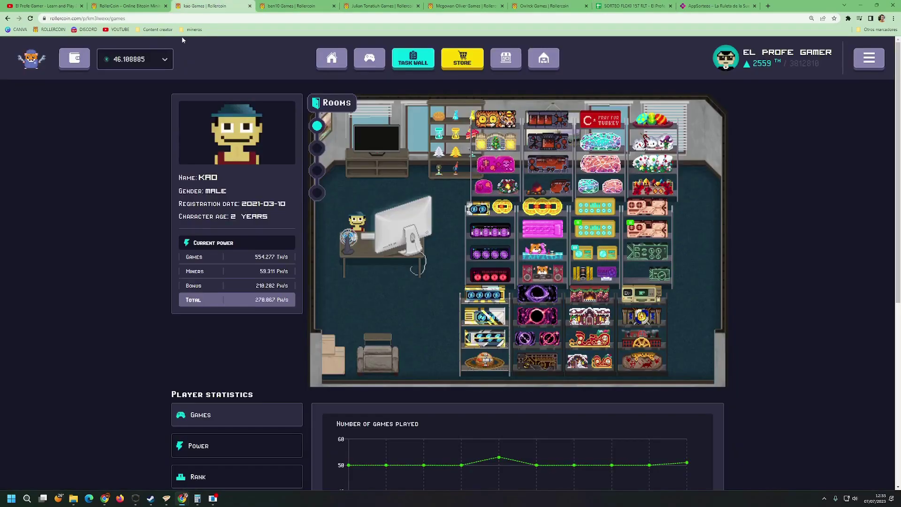
# Step: Close the five participants' Rollercoin profile pages
pyautogui.click(250, 6)
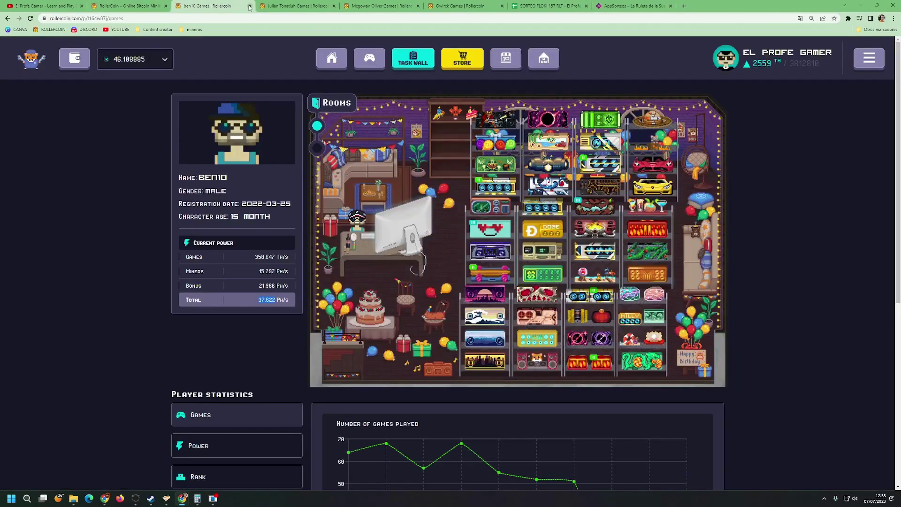
pyautogui.click(250, 6)
pyautogui.click(250, 6)
pyautogui.click(250, 7)
pyautogui.click(250, 6)
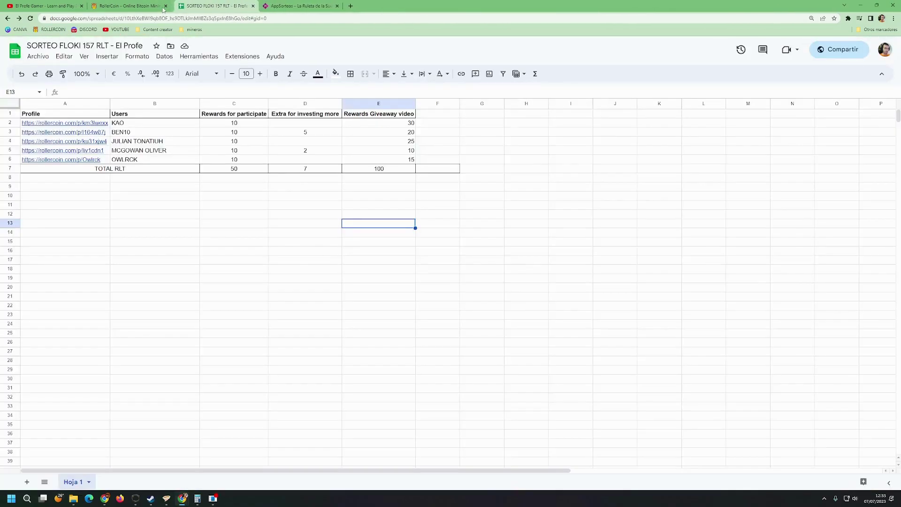
# Step: Switch to the Rollercoin mining room and check the remaining time in the American Dream event details
pyautogui.click(125, 6)
pyautogui.click(814, 257)
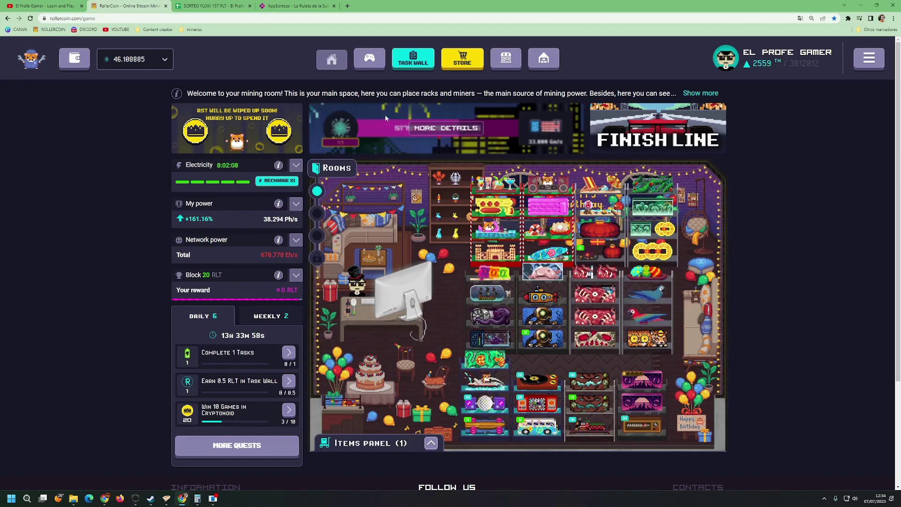
pyautogui.click(436, 131)
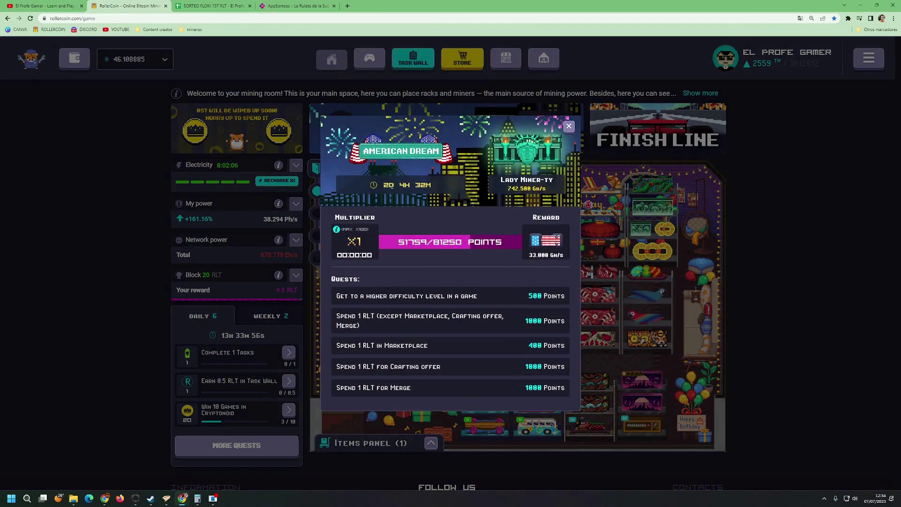
pyautogui.moveTo(392, 186)
pyautogui.mouseDown()
pyautogui.moveTo(449, 186)
pyautogui.moveTo(381, 186)
pyautogui.mouseUp()
pyautogui.click(445, 186)
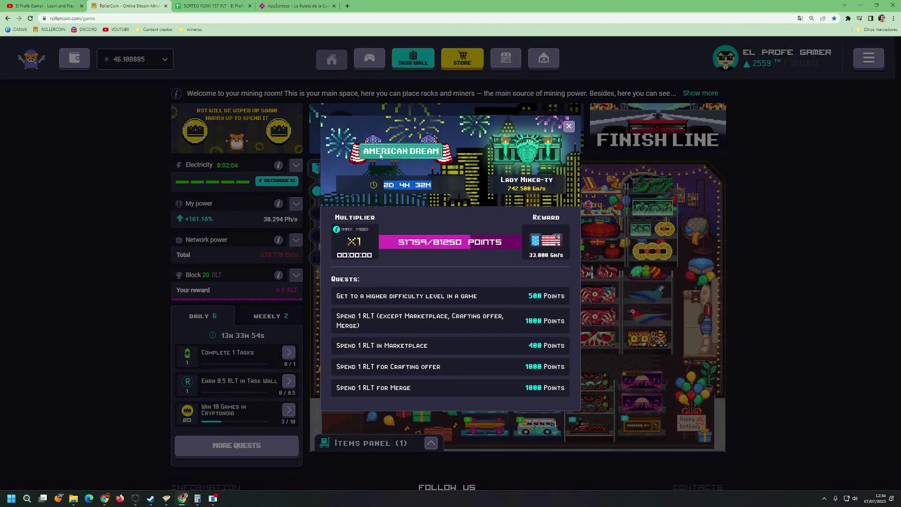
pyautogui.click(460, 77)
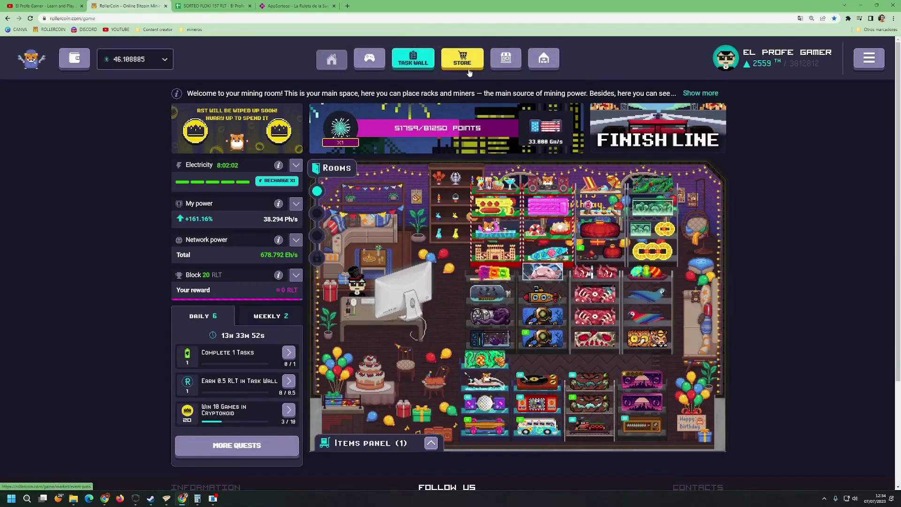
# Step: Open the store's Event Pass page and check the Season 8 Metal Mayhem countdown and its rewards
pyautogui.click(469, 72)
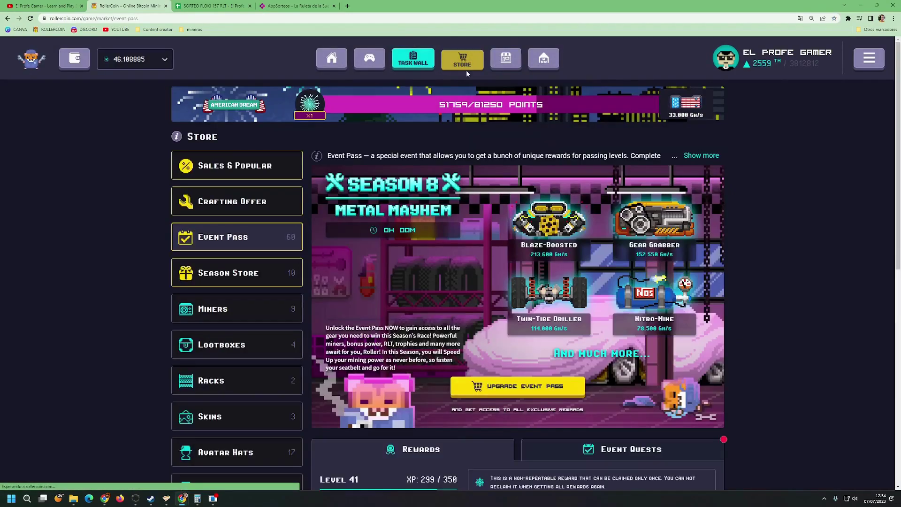
pyautogui.scroll(-4, 454, 254)
pyautogui.scroll(2, 386, 180)
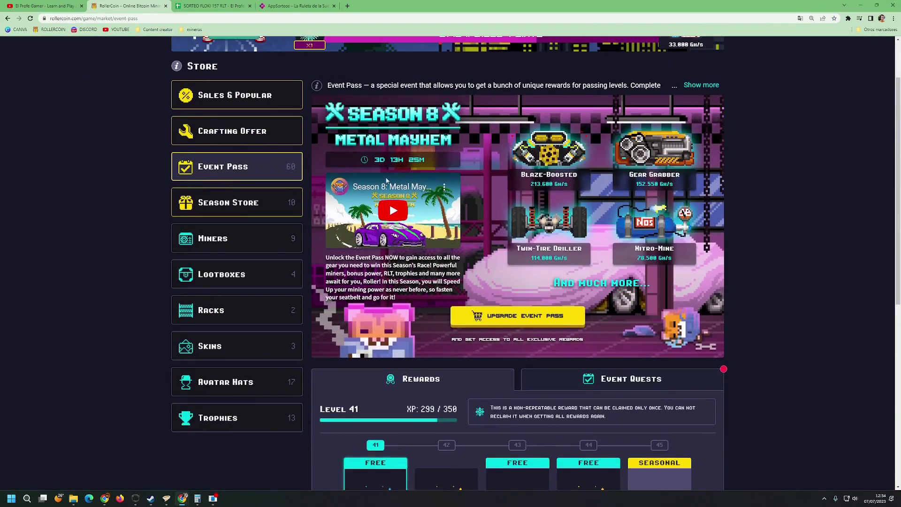
pyautogui.moveTo(432, 162); pyautogui.dragTo(367, 160)
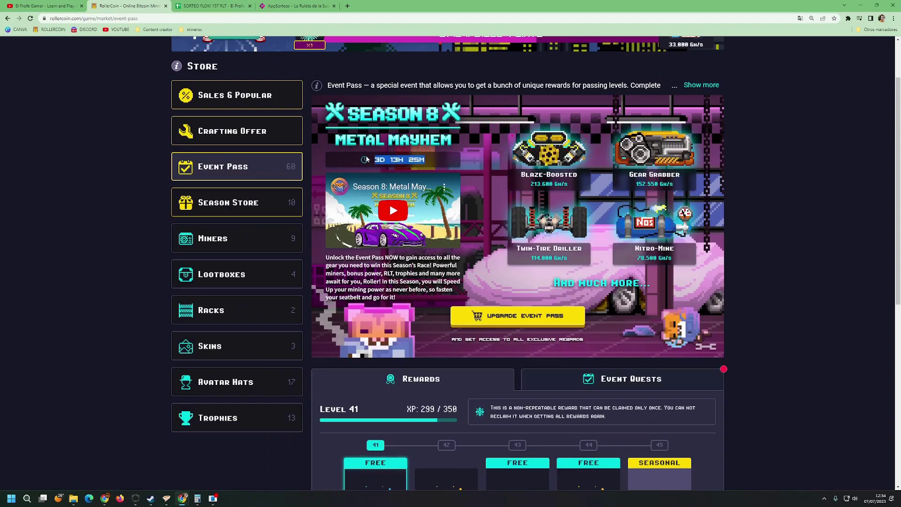
pyautogui.scroll(-3, 526, 285)
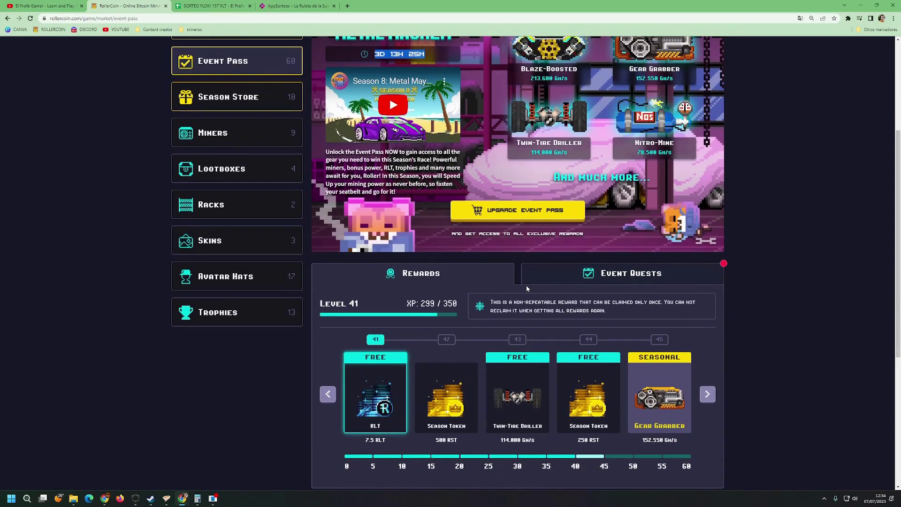
# Step: View the Season 8 event quests, return to the rewards, and check the season countdown again
pyautogui.click(587, 277)
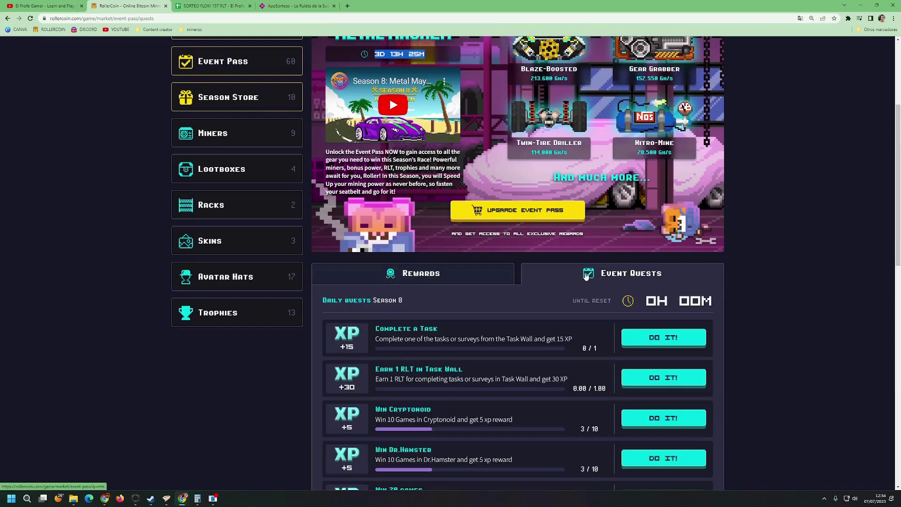
pyautogui.scroll(3, 587, 276)
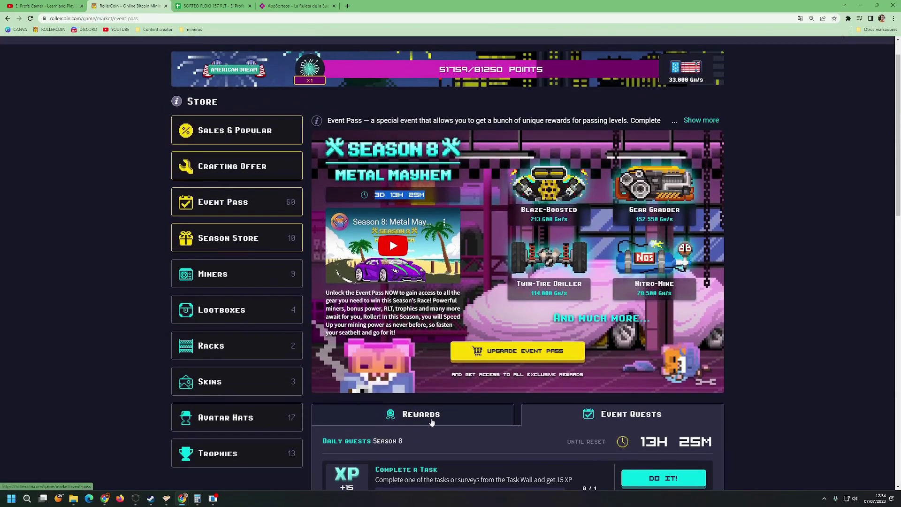
pyautogui.click(427, 416)
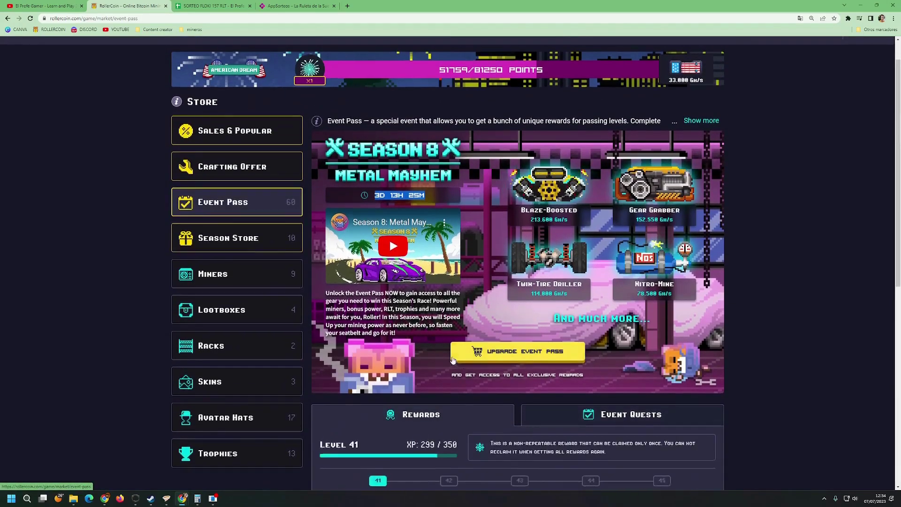
pyautogui.scroll(1, 453, 360)
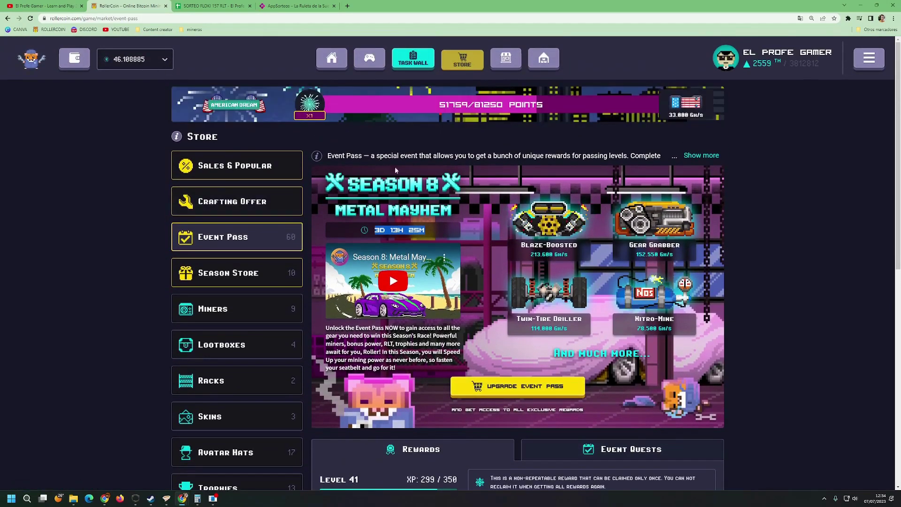
pyautogui.click(418, 231)
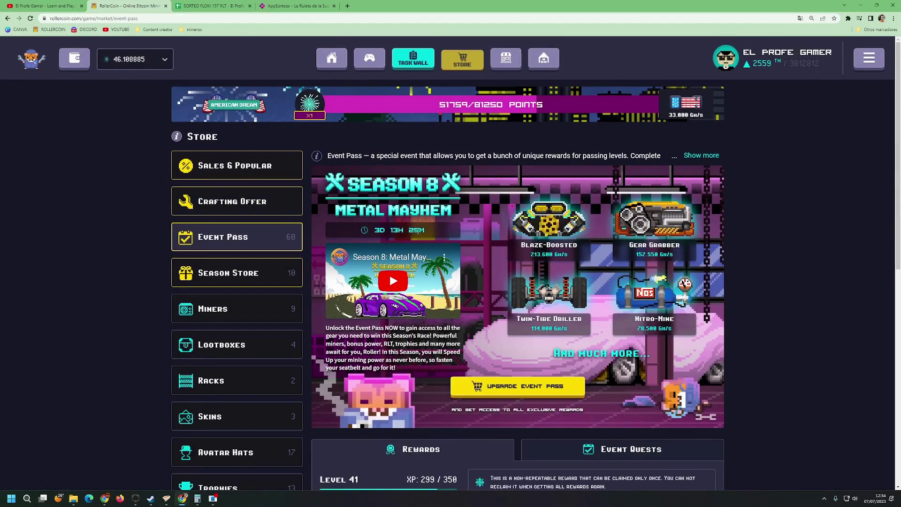
pyautogui.tripleClick(418, 231)
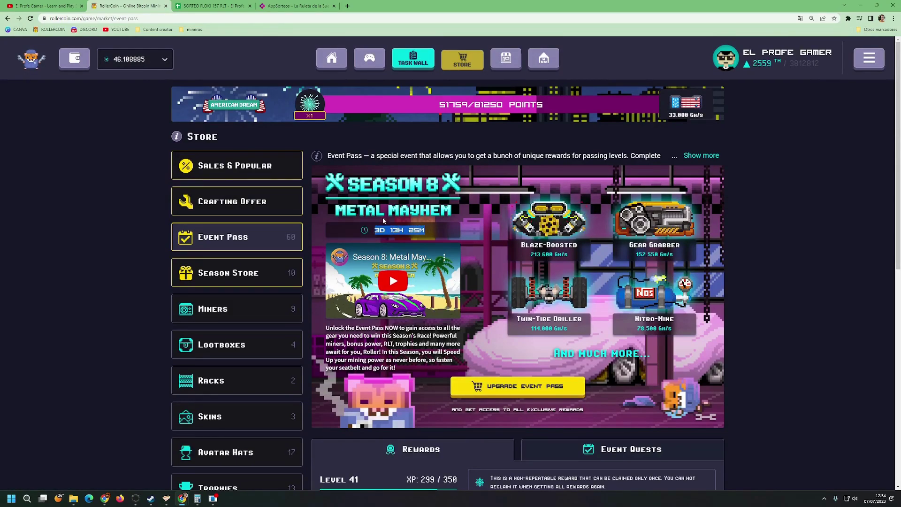
pyautogui.scroll(-1, 382, 218)
pyautogui.scroll(1, 336, 91)
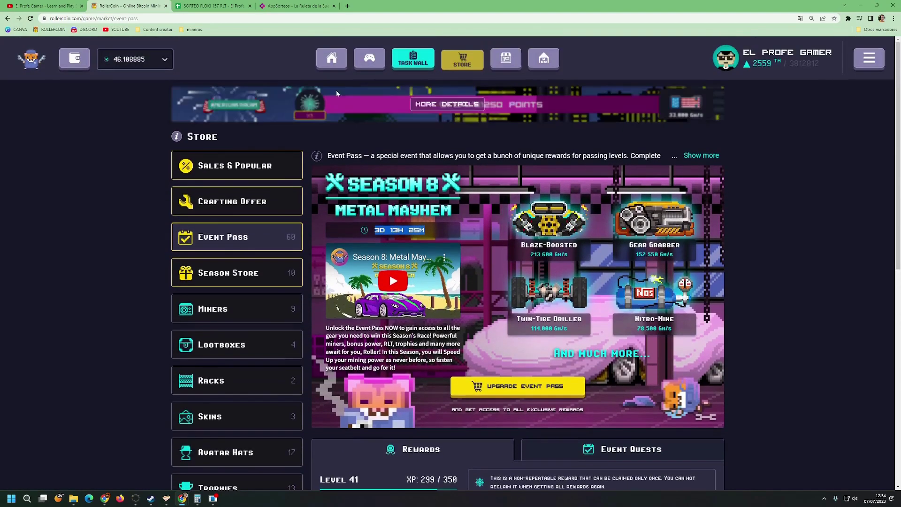
# Step: Return to the mining room and look over the room and its daily quests
pyautogui.click(332, 59)
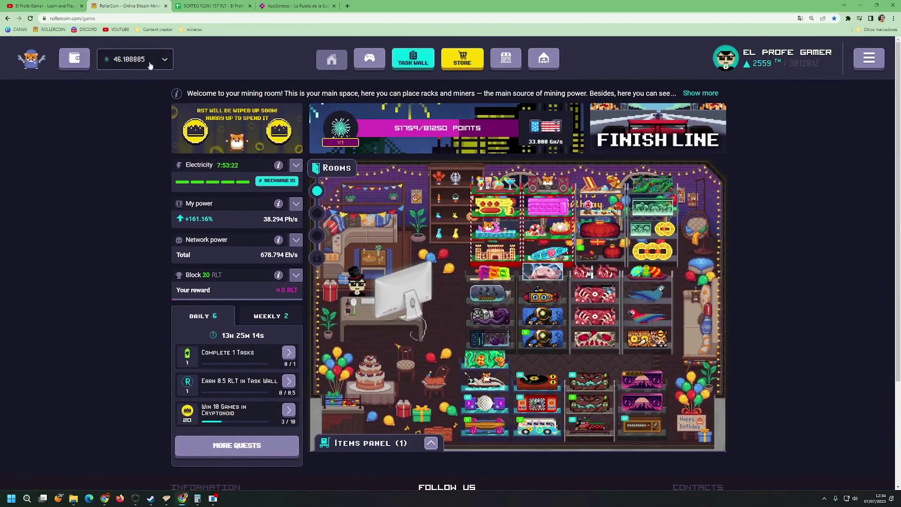
pyautogui.click(151, 65)
pyautogui.scroll(-2, 281, 278)
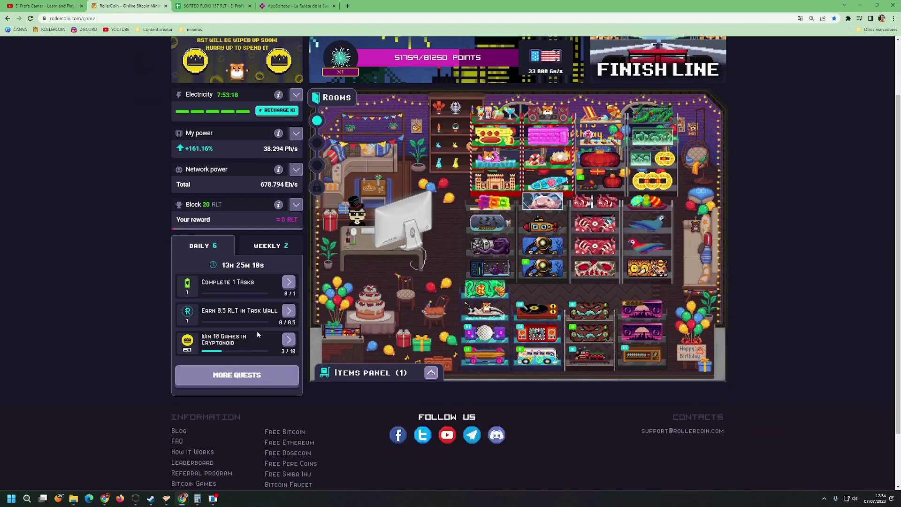
pyautogui.scroll(2, 455, 286)
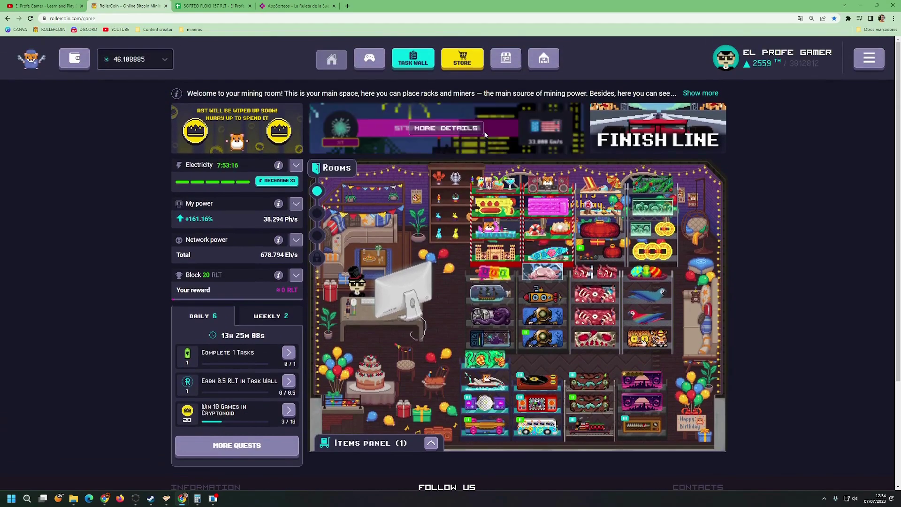
# Step: Reopen the store's Event Pass and examine the rewards for levels 41 to 45
pyautogui.click(476, 65)
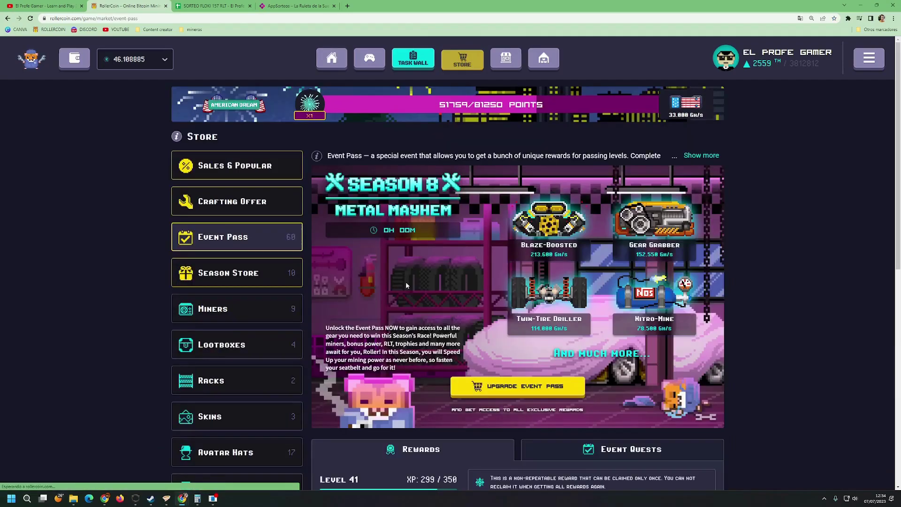
pyautogui.scroll(-3, 406, 285)
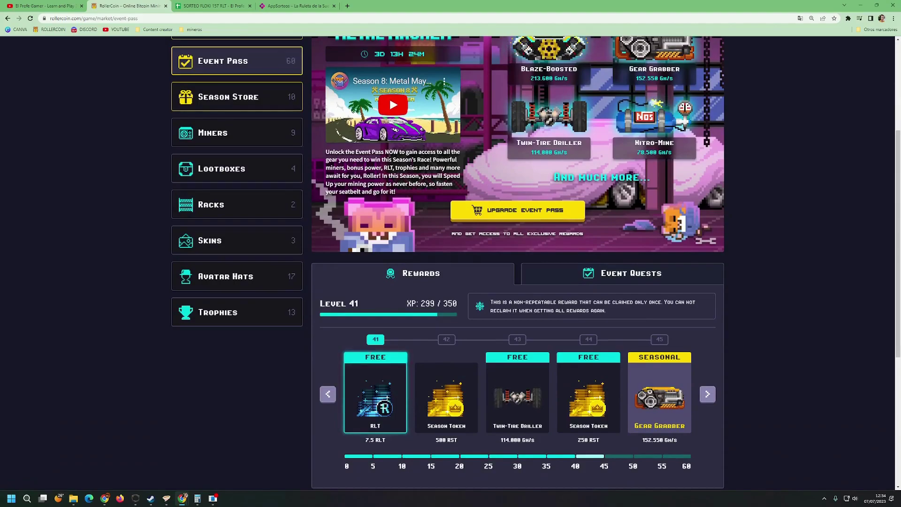
pyautogui.scroll(-1, 390, 131)
pyautogui.scroll(2, 389, 131)
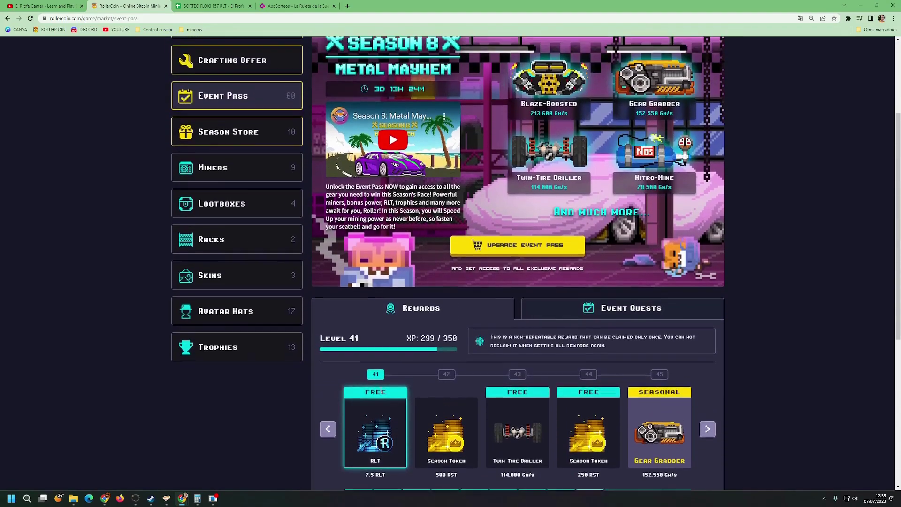
pyautogui.scroll(-1, 373, 424)
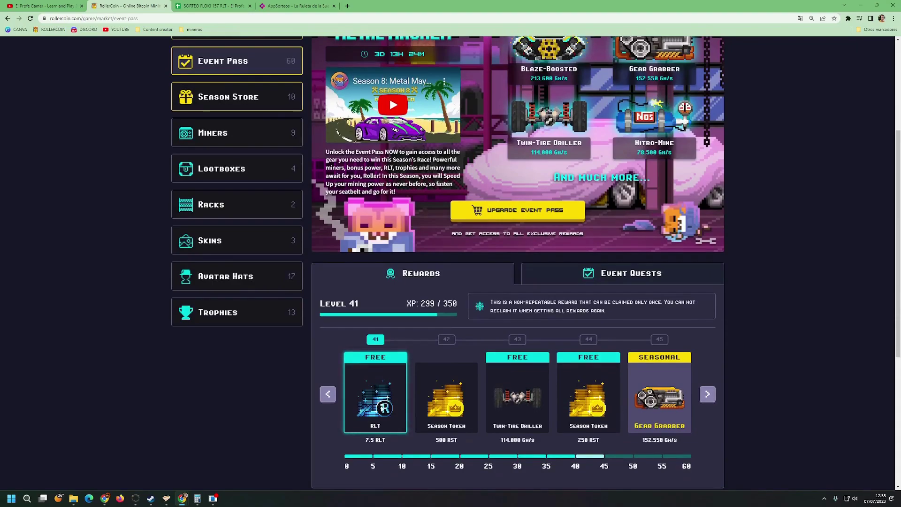
pyautogui.scroll(-1, 376, 360)
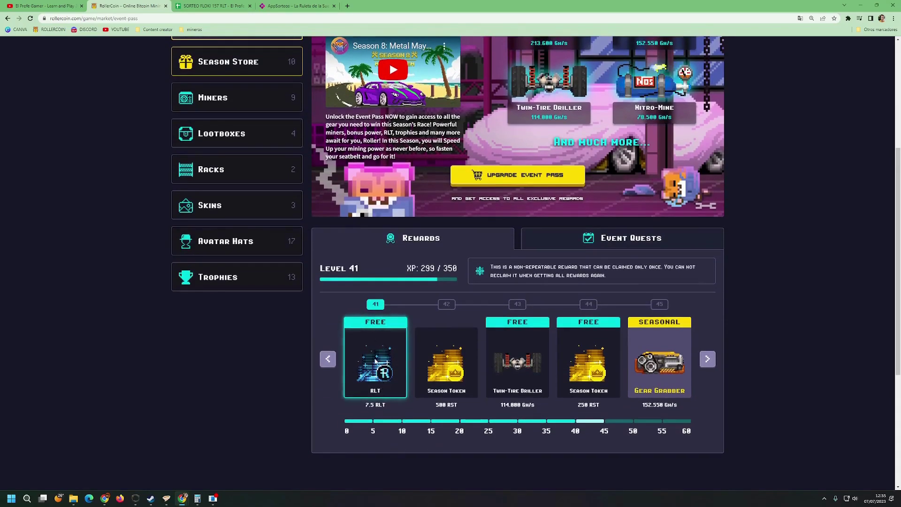